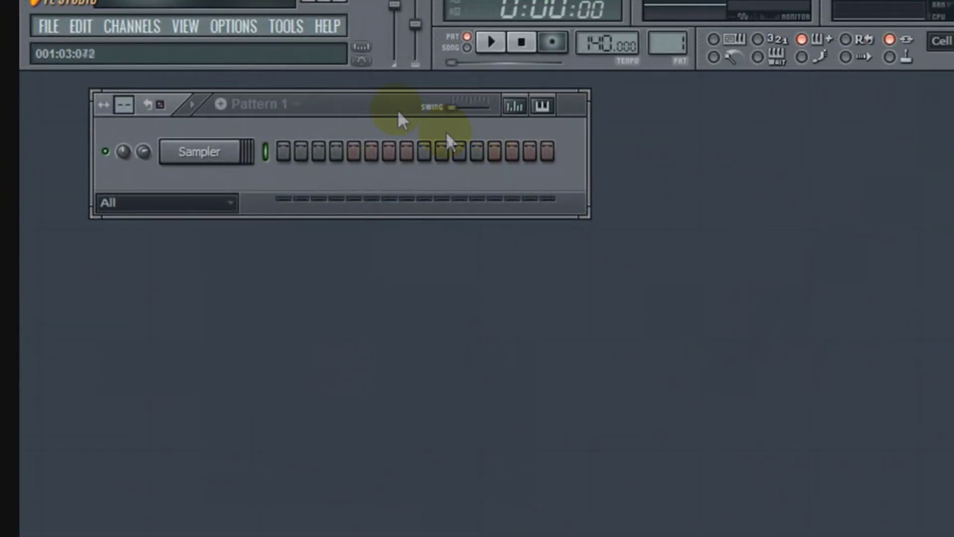
# Open the file settings and browse for a folder to add to the browser's extra search folders.
pyautogui.click(245, 26)
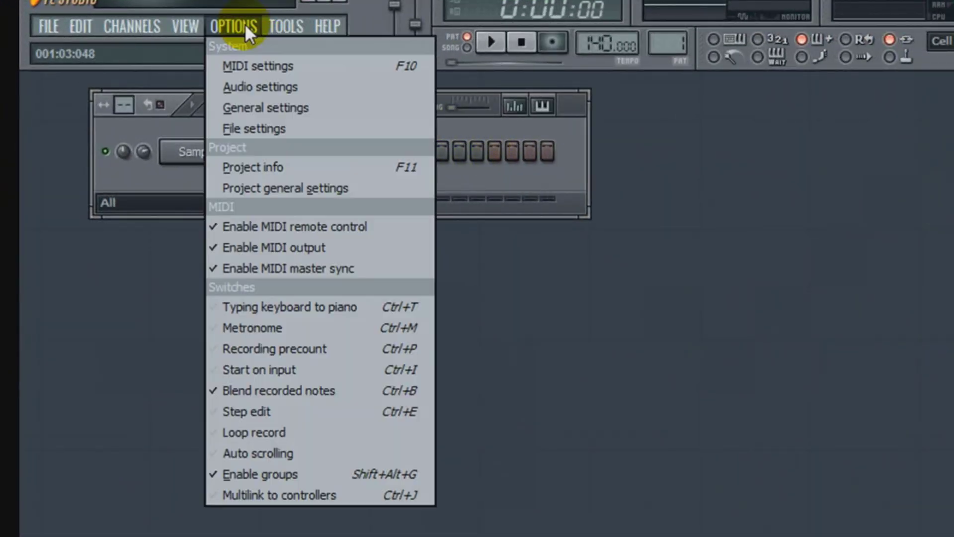
pyautogui.click(275, 127)
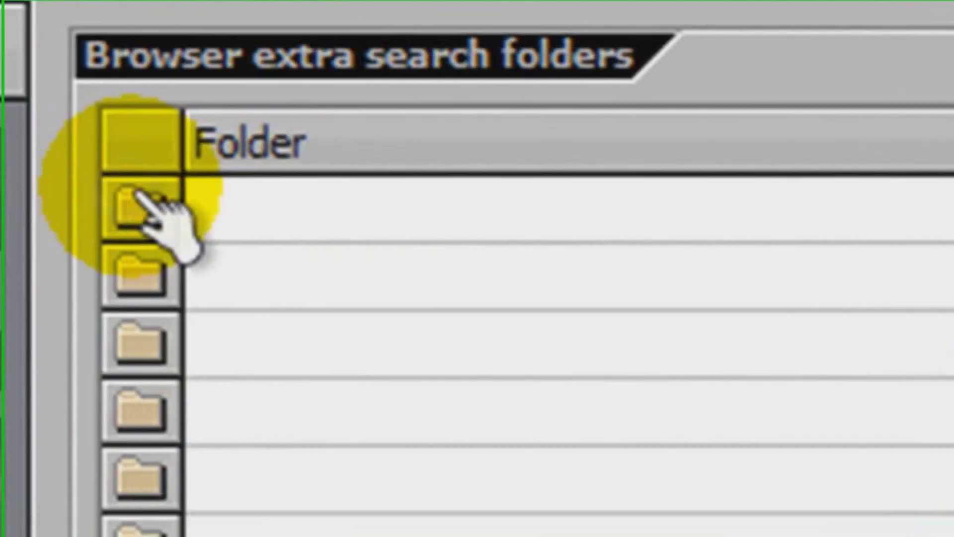
pyautogui.click(642, 244)
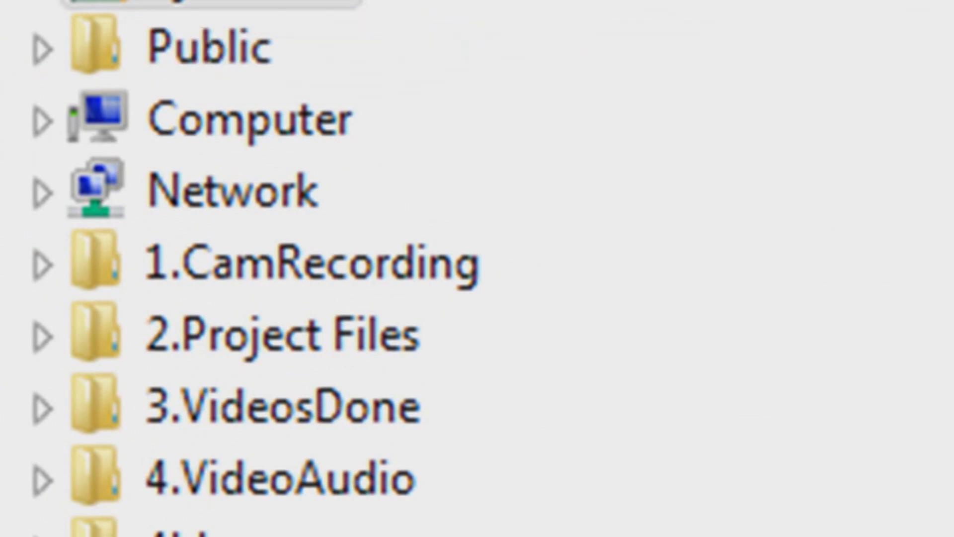
pyautogui.scroll(4, 62, 2)
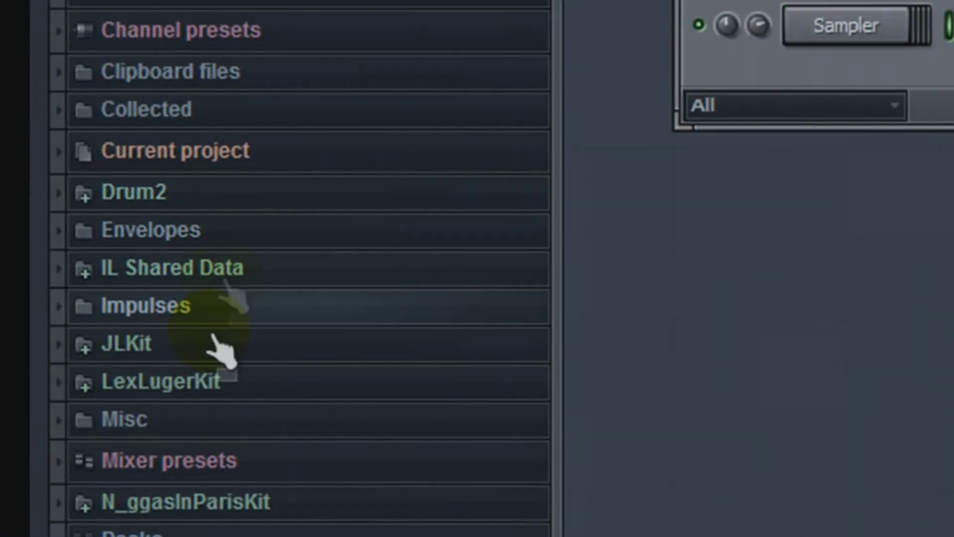
# Load CrispKick from the JLKit folder into the Sampler channel and add JLSnare as a second channel.
pyautogui.click(195, 348)
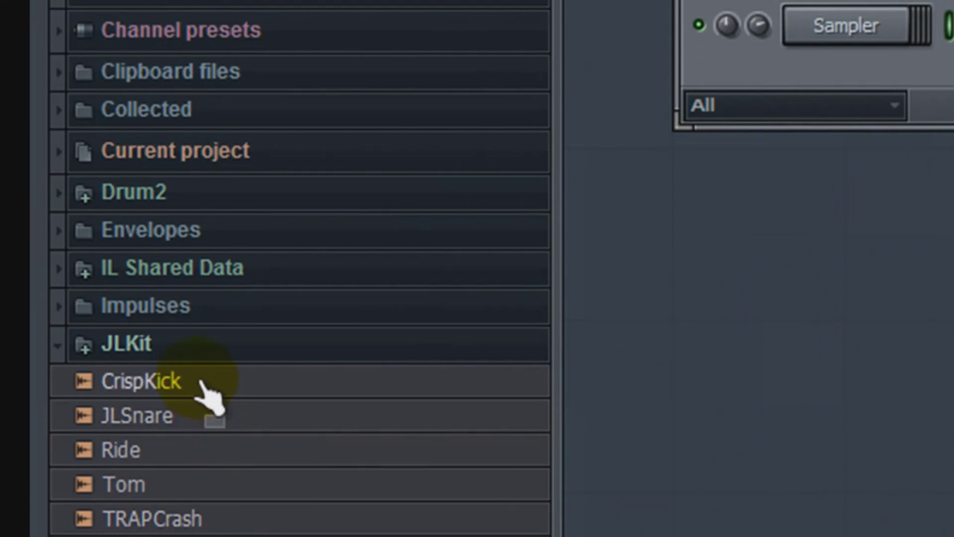
pyautogui.moveTo(201, 383); pyautogui.dragTo(805, 30)
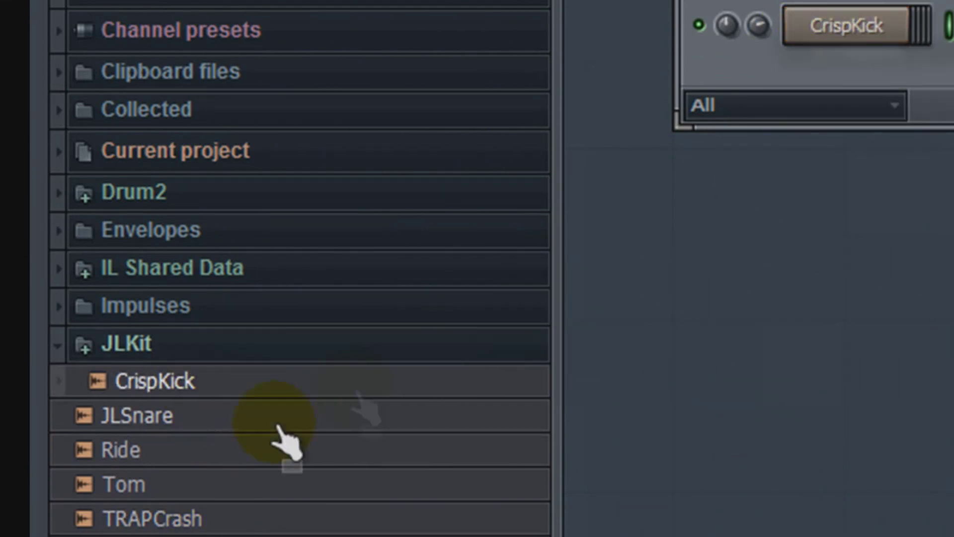
pyautogui.moveTo(212, 415); pyautogui.dragTo(874, 79)
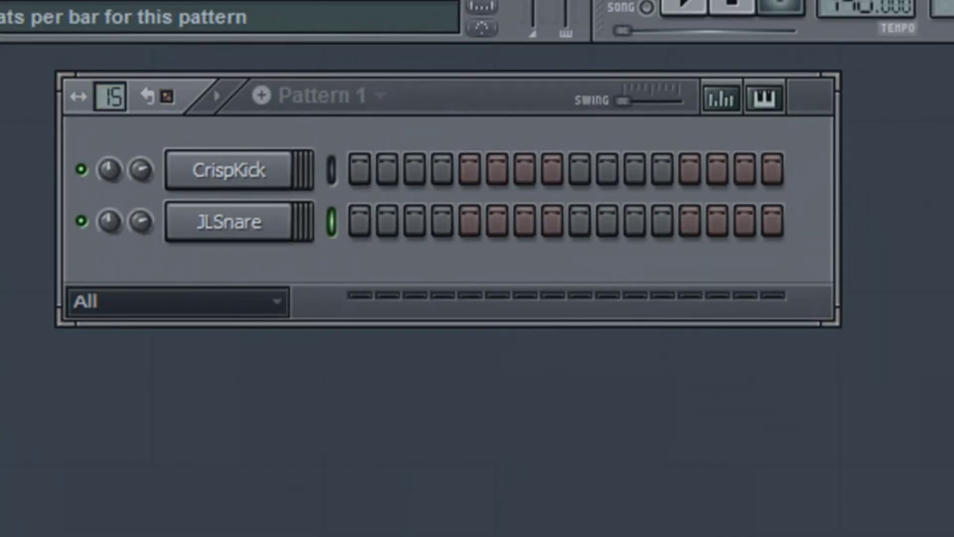
# Extend Pattern 1 to 16 beats and place JLSnare hits on step 5 and every eighth step after it.
pyautogui.moveTo(110, 96); pyautogui.dragTo(202, 4)
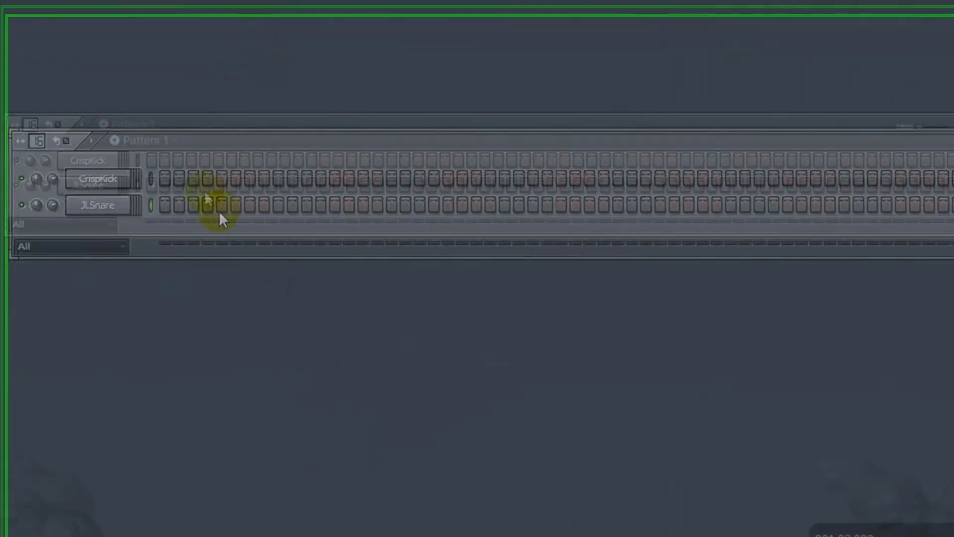
pyautogui.click(188, 165)
pyautogui.rightClick(189, 166)
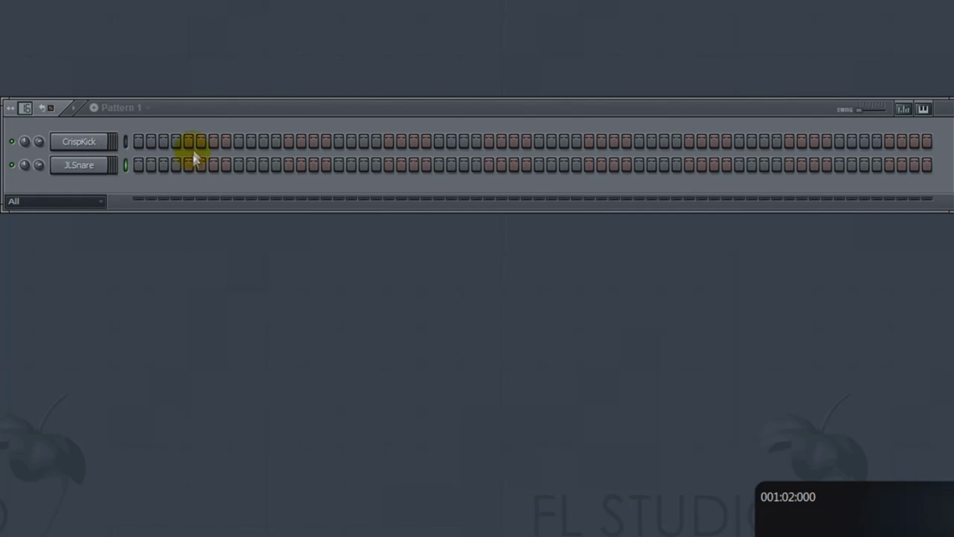
pyautogui.click(188, 165)
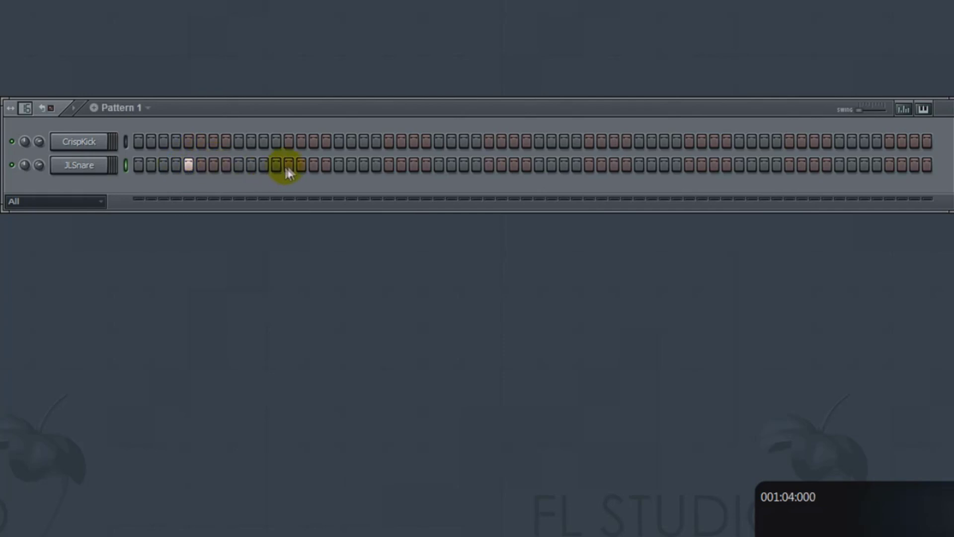
pyautogui.click(589, 165)
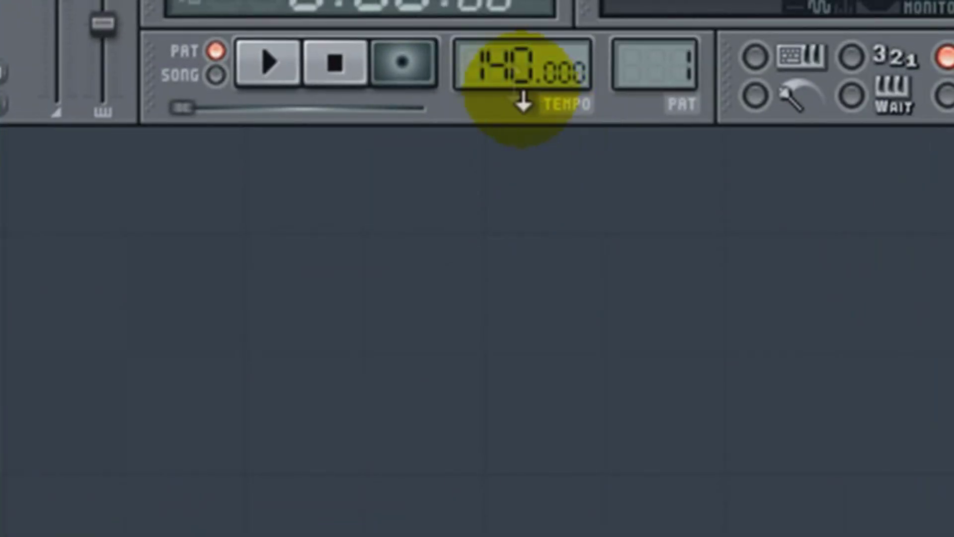
# Set the project tempo to 84 and answer the prompt about restretching all channels.
pyautogui.moveTo(523, 102); pyautogui.dragTo(523, 130)
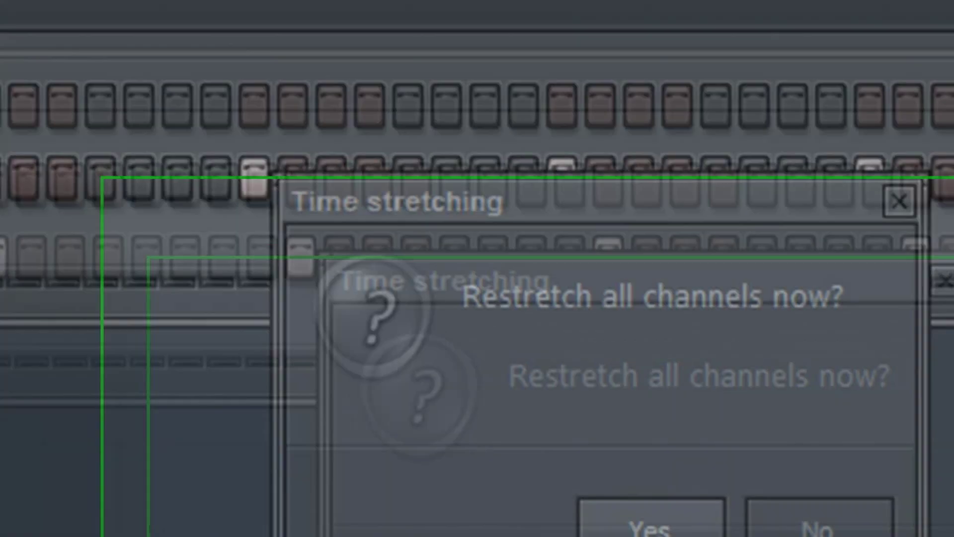
pyautogui.click(607, 366)
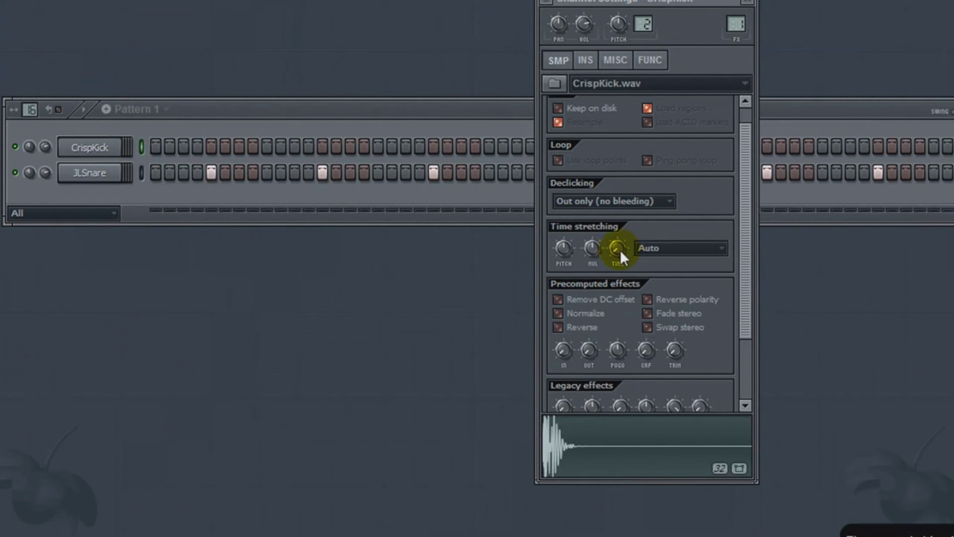
# Change the CrispKick sample's time-stretching time, preview the sample, and raise its legacy AMP effect.
pyautogui.rightClick(619, 250)
pyautogui.click(640, 267)
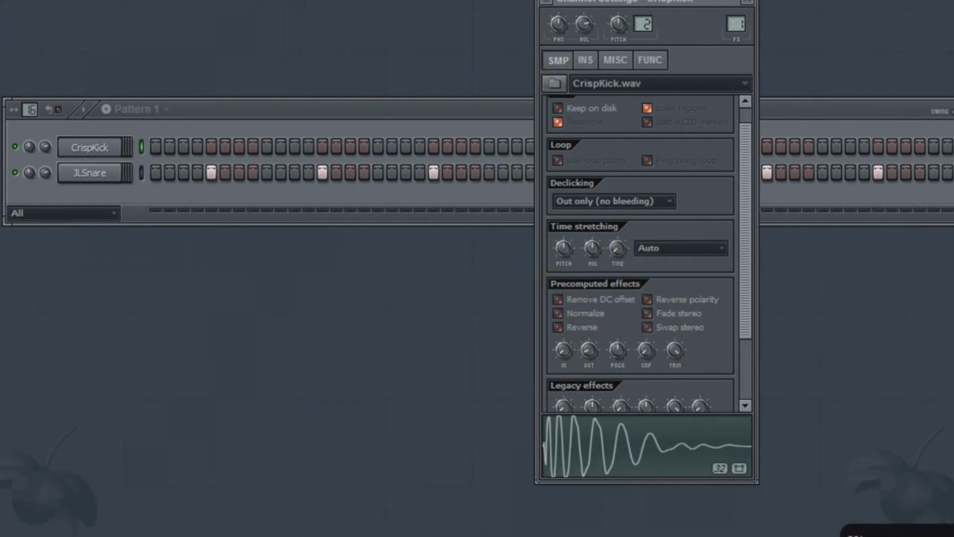
pyautogui.click(641, 443)
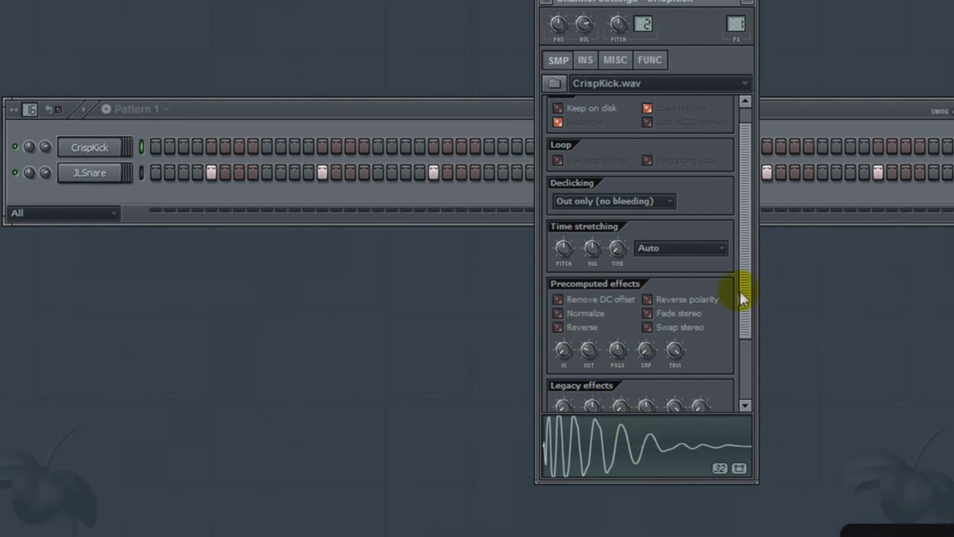
pyautogui.scroll(-2, 735, 298)
pyautogui.moveTo(571, 347); pyautogui.dragTo(576, 366)
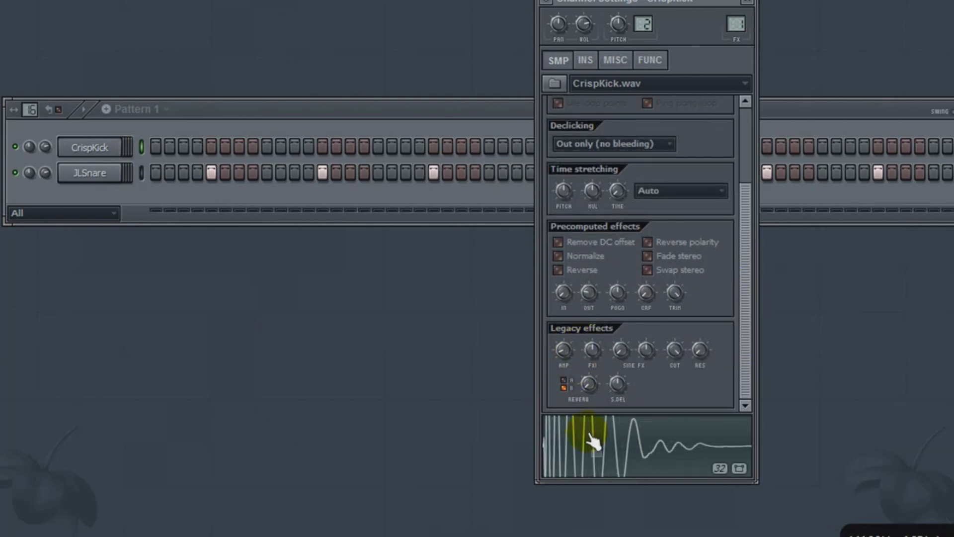
# Adjust the legacy AMP effect of the JLSnare sample, previewing the sound before and after.
pyautogui.click(87, 173)
pyautogui.click(602, 443)
pyautogui.moveTo(563, 350); pyautogui.dragTo(571, 378)
pyautogui.click(586, 452)
pyautogui.click(564, 350)
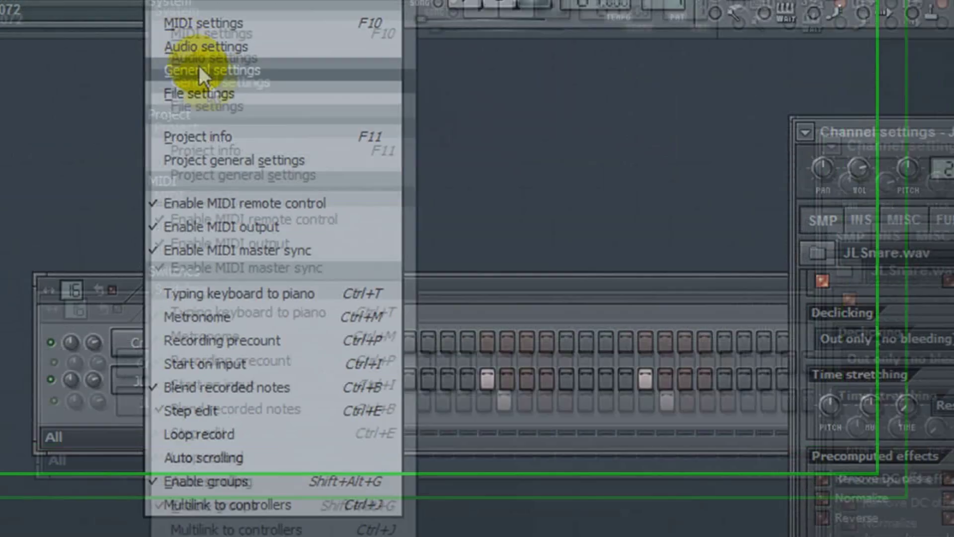
# Open the general settings.
pyautogui.click(198, 70)
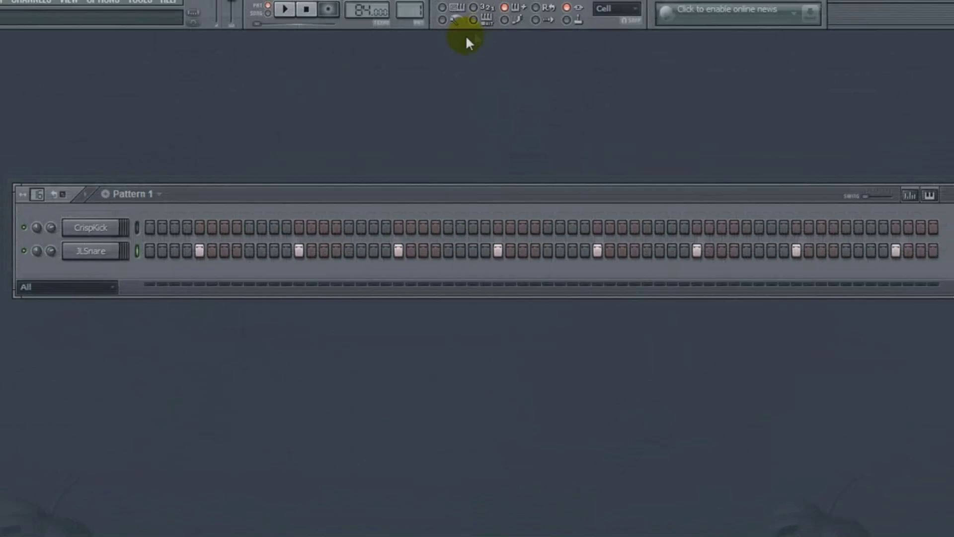
# Enable the metronome and, during playback, place CrispKick hits on steps 1, 8, 9 and 11.
pyautogui.click(450, 25)
pyautogui.click(286, 14)
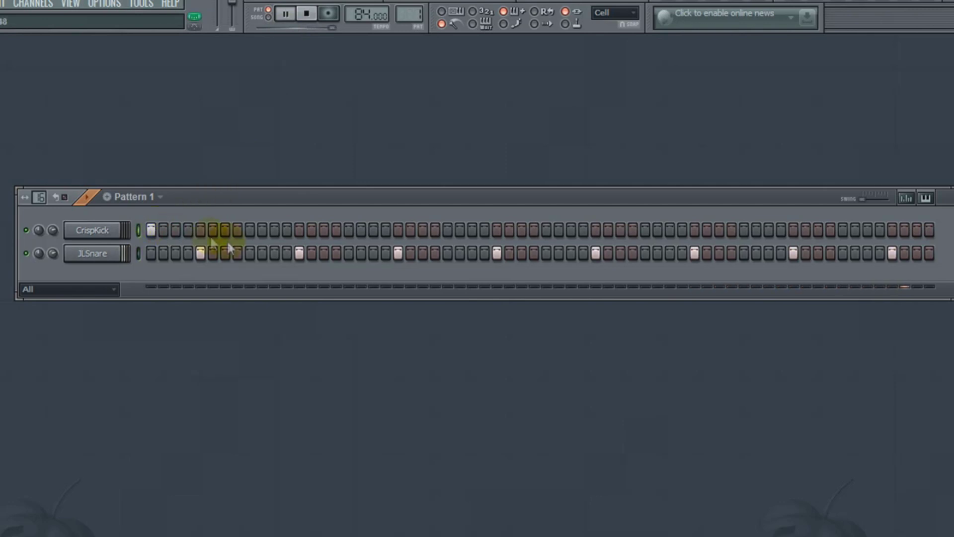
pyautogui.click(237, 231)
pyautogui.click(250, 232)
pyautogui.click(273, 231)
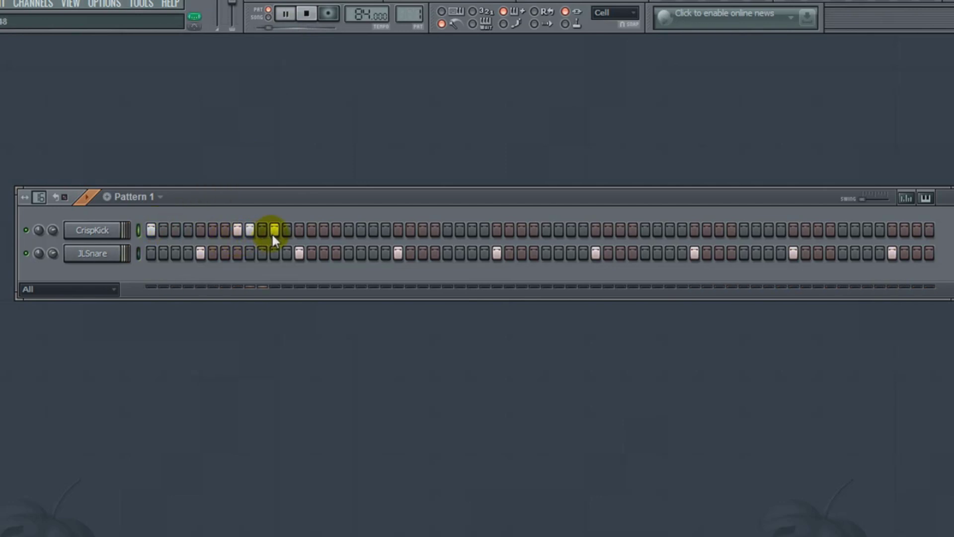
pyautogui.click(313, 16)
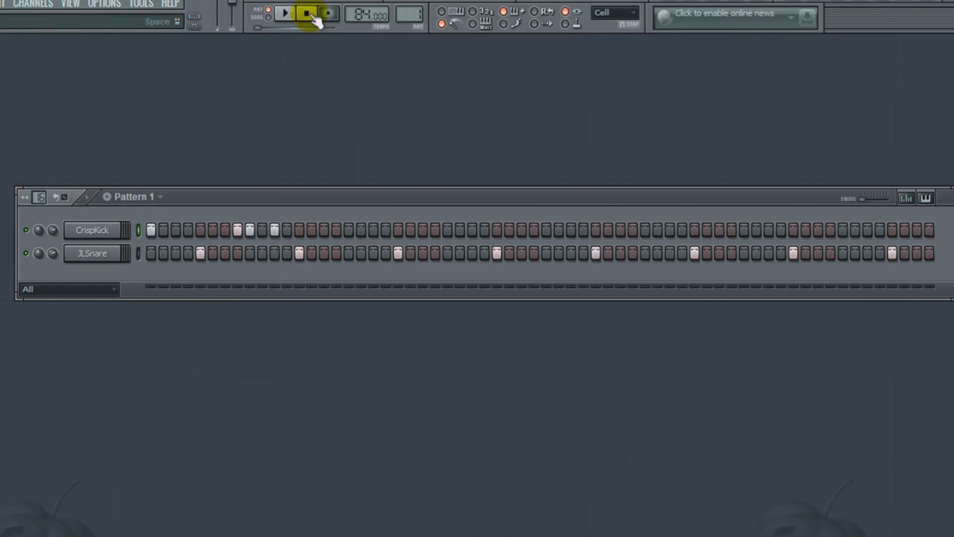
# Replace the CrispKick hits on steps 8 and 9 with a single hit on step 7 and play the pattern.
pyautogui.click(250, 231)
pyautogui.click(237, 231)
pyautogui.click(285, 14)
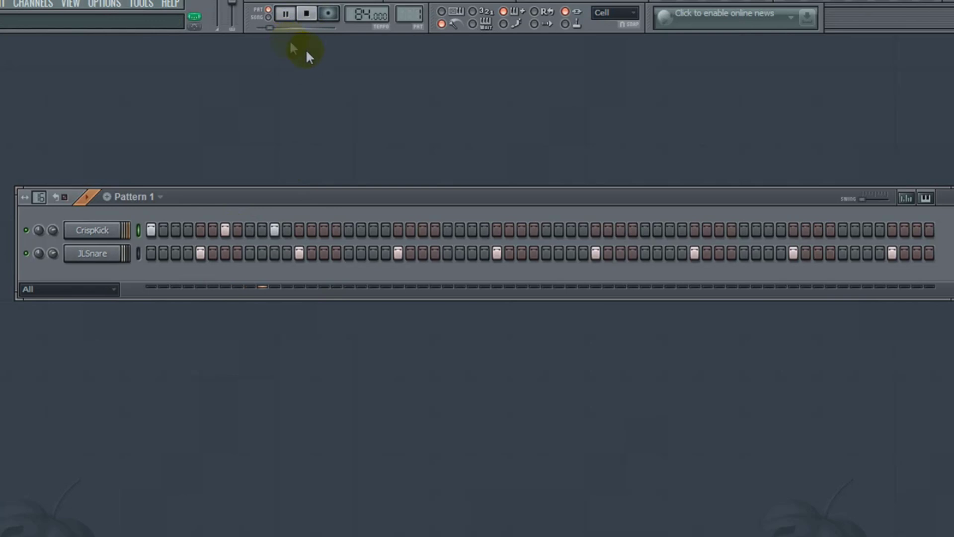
# Add CrispKick hits on steps 17, 33, 39, 43, 48, 49, 55 and 59 during playback, and stop the pattern.
pyautogui.click(348, 231)
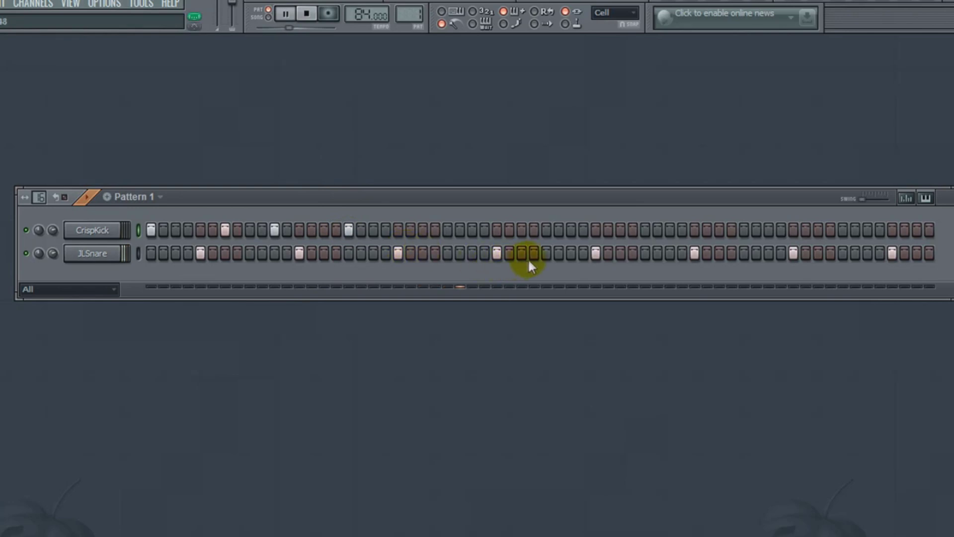
pyautogui.click(545, 231)
pyautogui.click(621, 231)
pyautogui.click(670, 231)
pyautogui.click(732, 231)
pyautogui.click(744, 231)
pyautogui.click(818, 231)
pyautogui.click(867, 231)
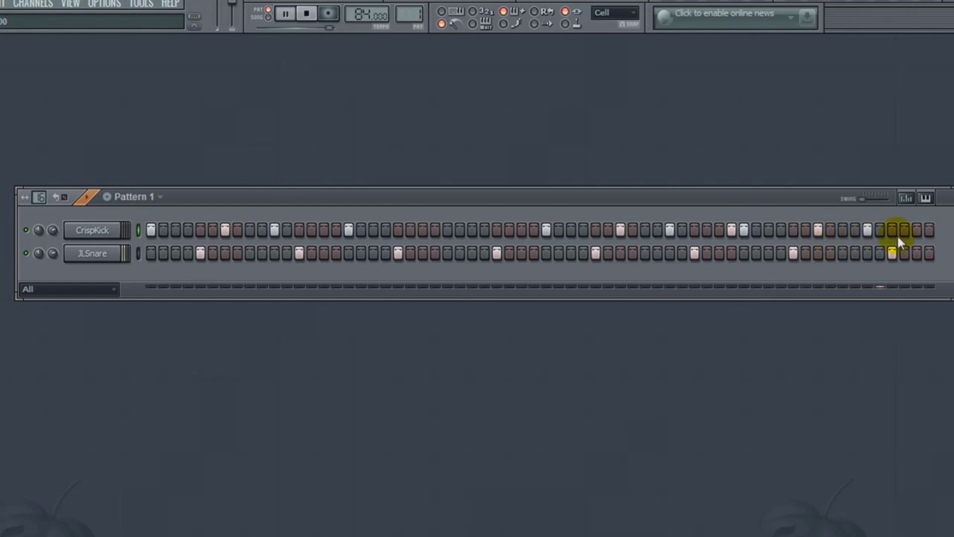
pyautogui.click(307, 15)
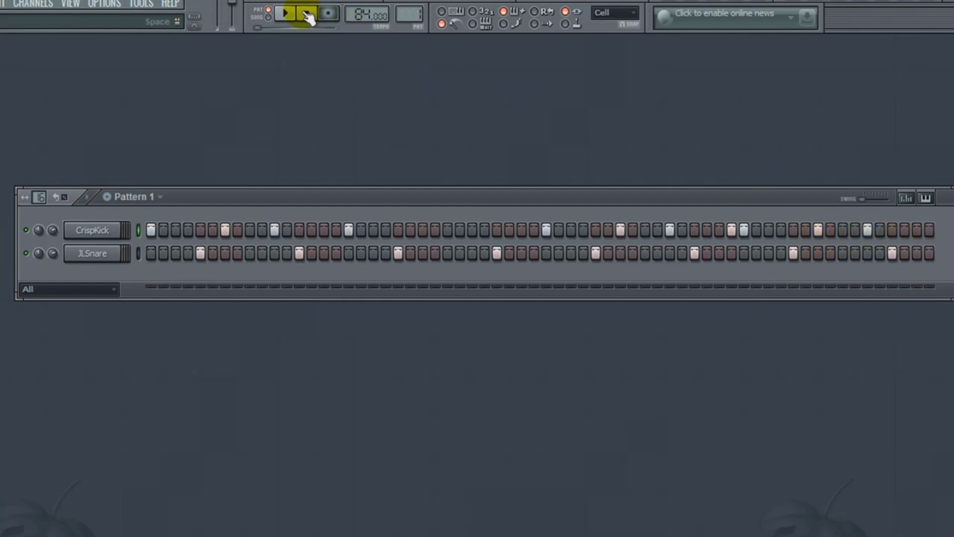
# Add CrispKick hits on steps 56 and 32, playing the pattern back after each addition.
pyautogui.click(831, 231)
pyautogui.click(285, 14)
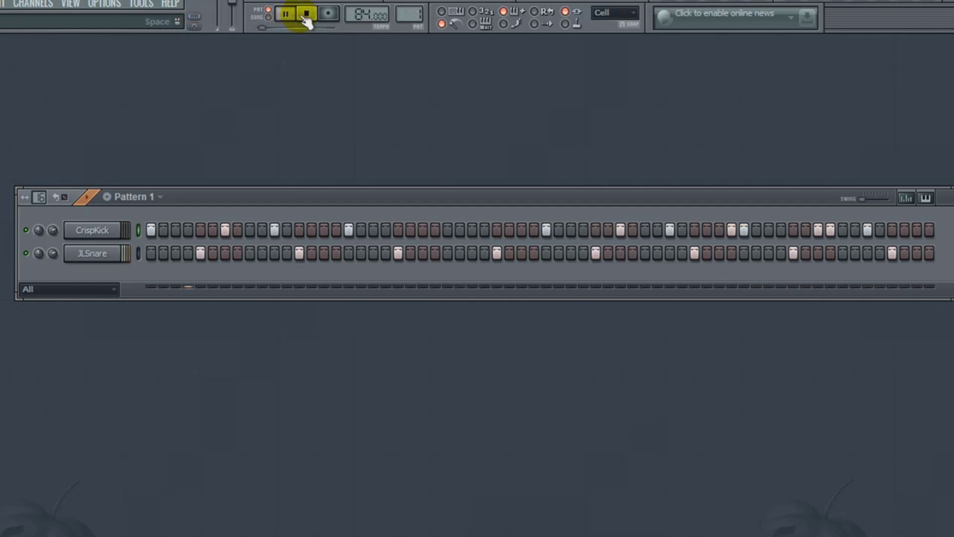
pyautogui.click(304, 16)
pyautogui.click(533, 232)
pyautogui.click(285, 14)
pyautogui.click(305, 21)
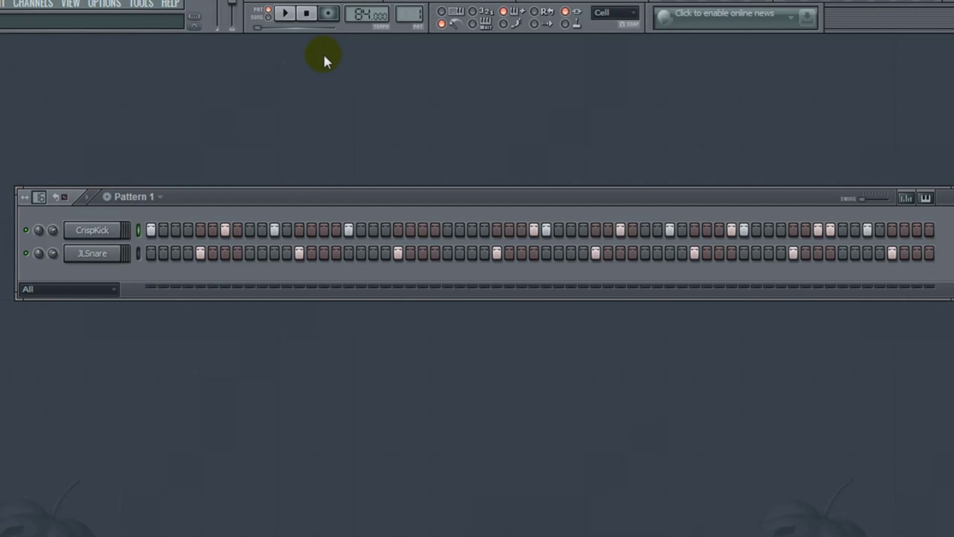
# Send the JLSnare hits to the piano roll and discard their note lengths.
pyautogui.rightClick(105, 254)
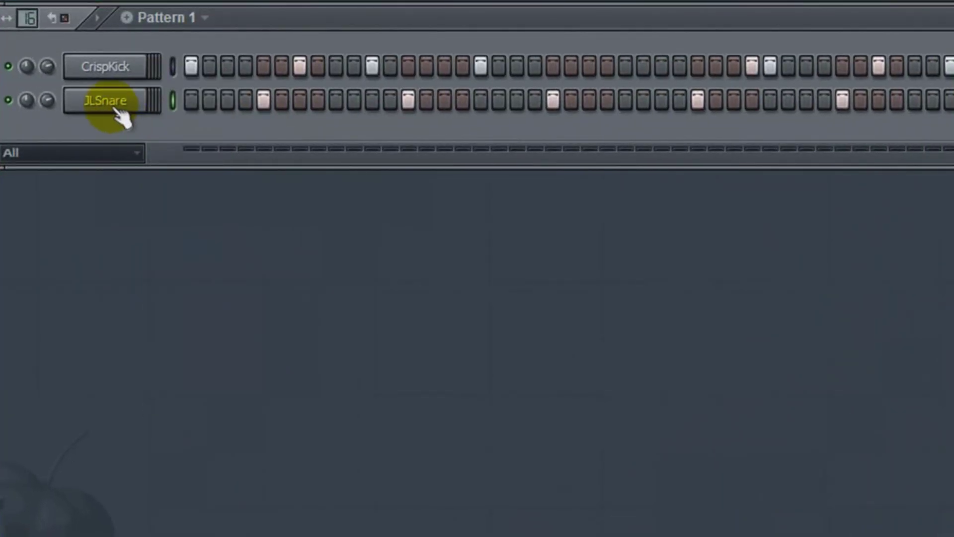
pyautogui.rightClick(111, 105)
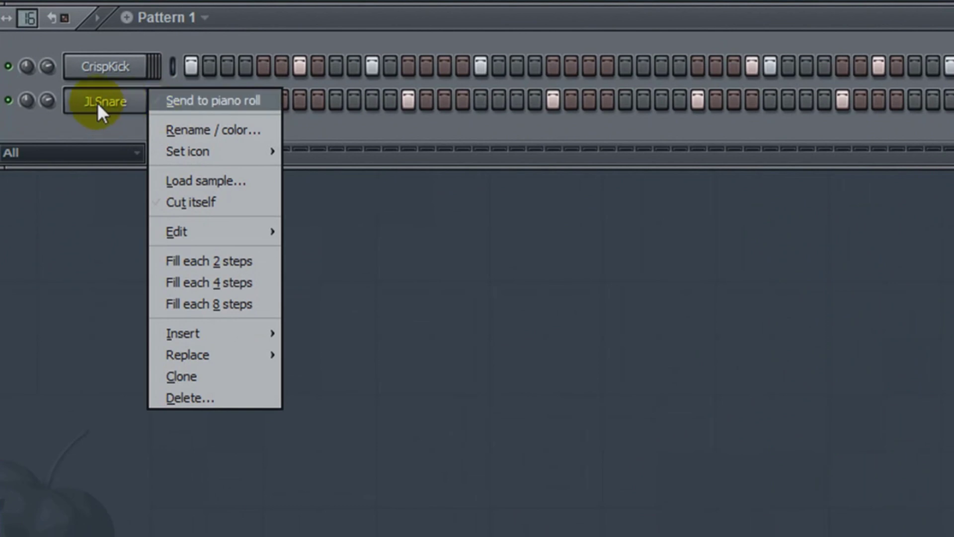
pyautogui.click(178, 102)
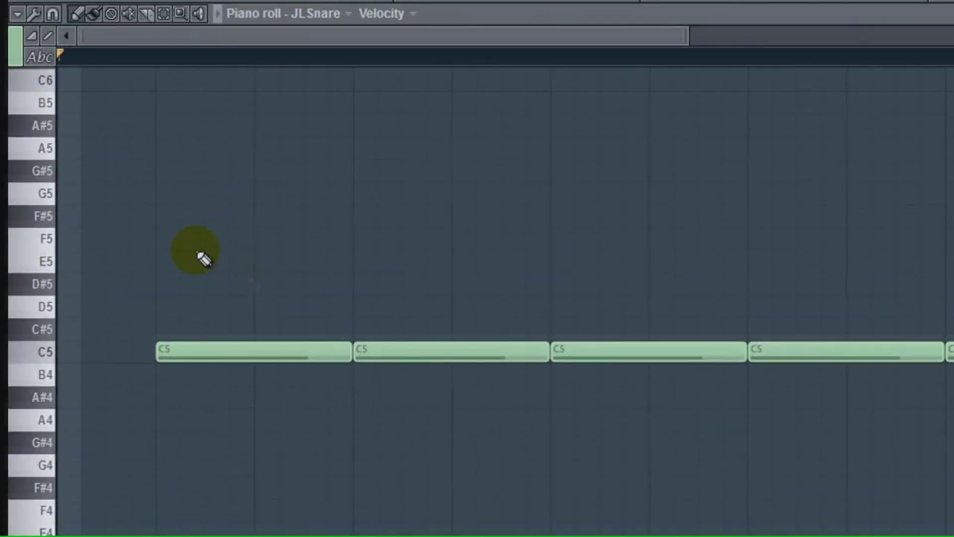
pyautogui.click(20, 19)
pyautogui.moveTo(44, 57)
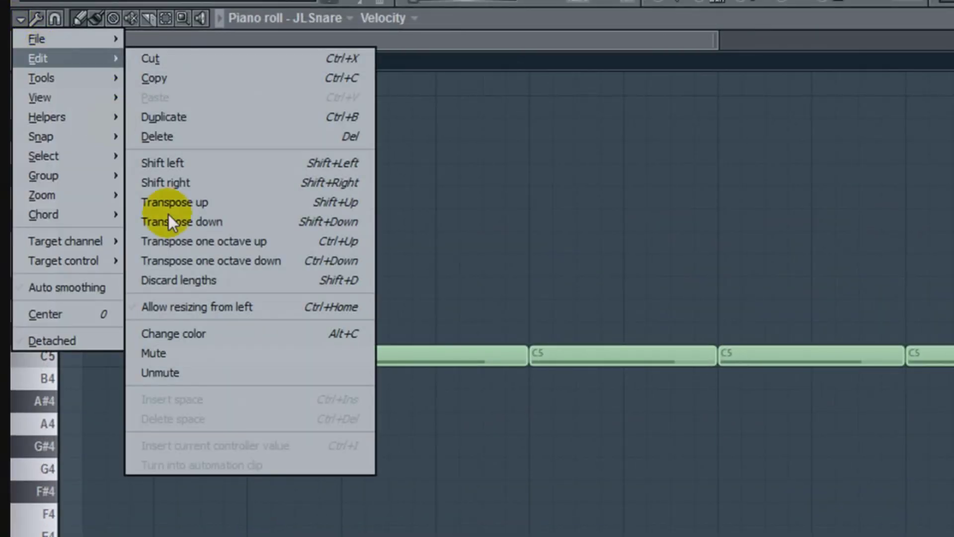
pyautogui.click(193, 283)
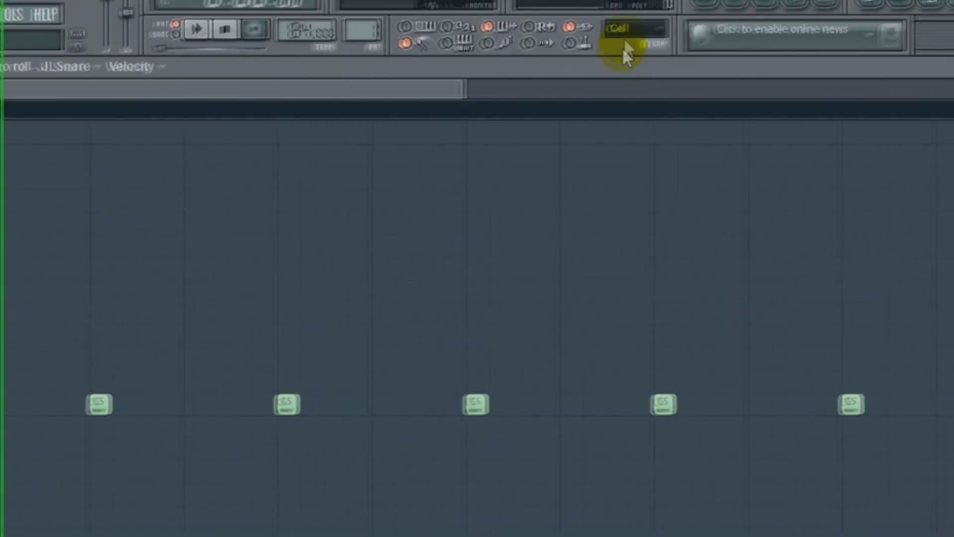
# Turn grid snapping off and add an extra C5 snare hit just before the fifth snare while the pattern plays.
pyautogui.click(788, 1)
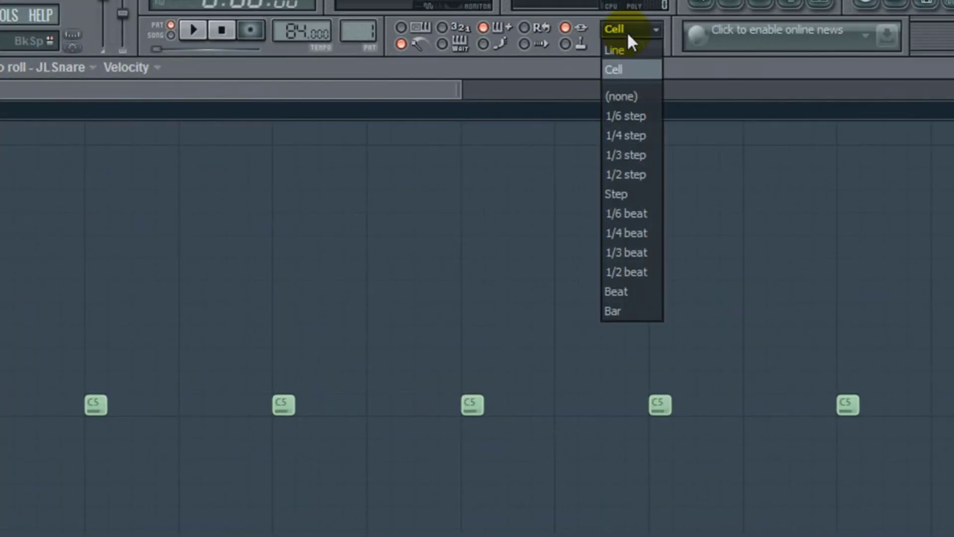
pyautogui.click(625, 71)
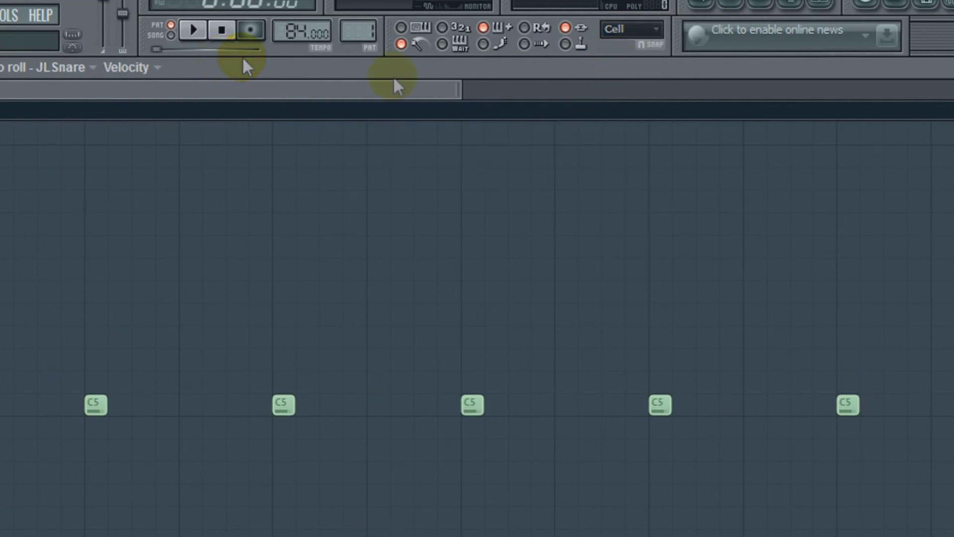
pyautogui.moveTo(290, 98); pyautogui.dragTo(308, 100)
pyautogui.click(646, 29)
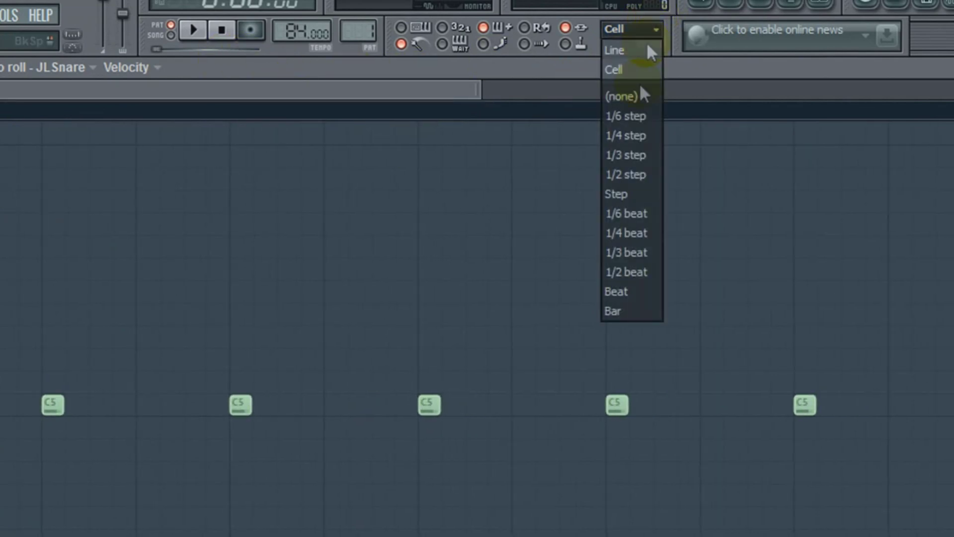
pyautogui.click(633, 98)
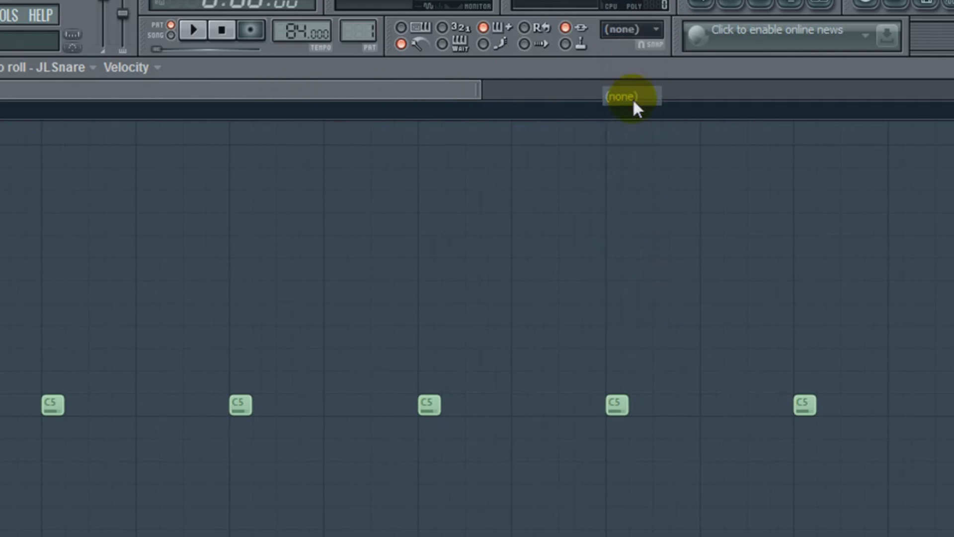
pyautogui.moveTo(378, 94); pyautogui.dragTo(180, 78)
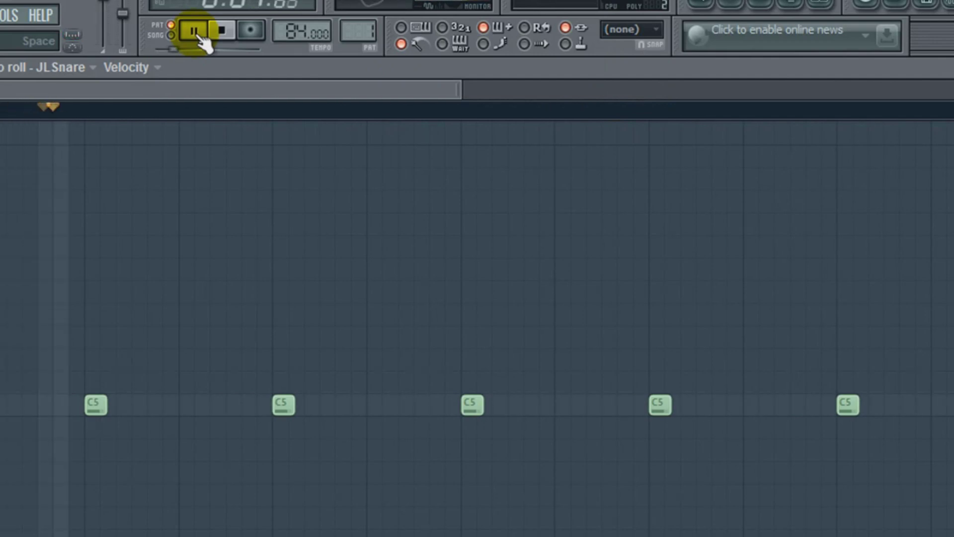
pyautogui.moveTo(578, 422)
pyautogui.mouseDown()
pyautogui.moveTo(645, 420)
pyautogui.moveTo(658, 431)
pyautogui.moveTo(666, 404)
pyautogui.mouseUp()
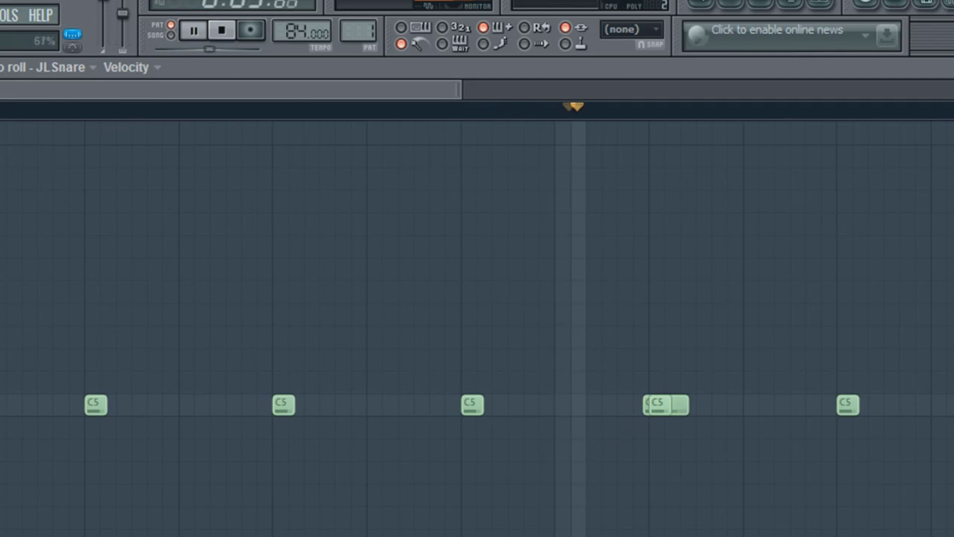
pyautogui.click(648, 415)
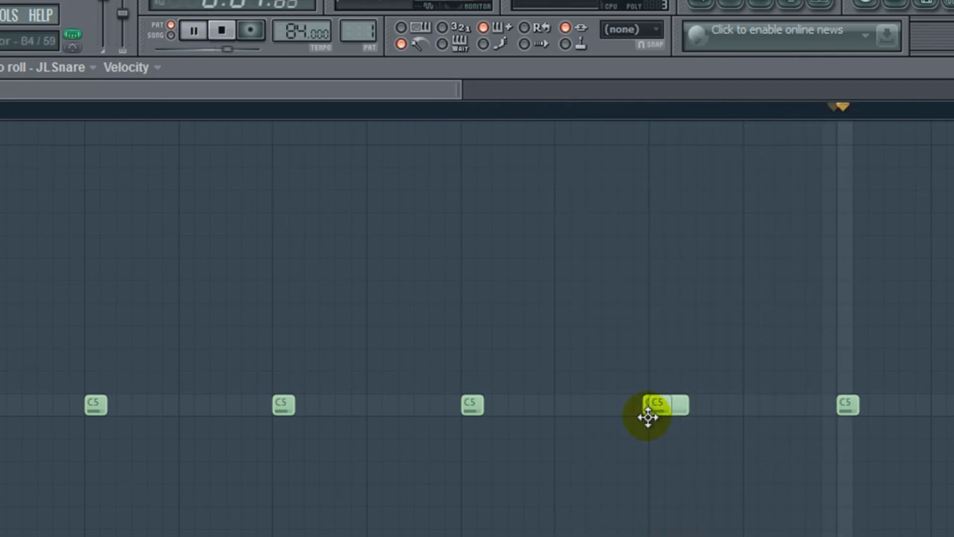
# Set snapping to Cell, add a C5 snare hit between the fifth and sixth snares, and stop playback.
pyautogui.moveTo(220, 91); pyautogui.dragTo(358, 132)
pyautogui.click(491, 405)
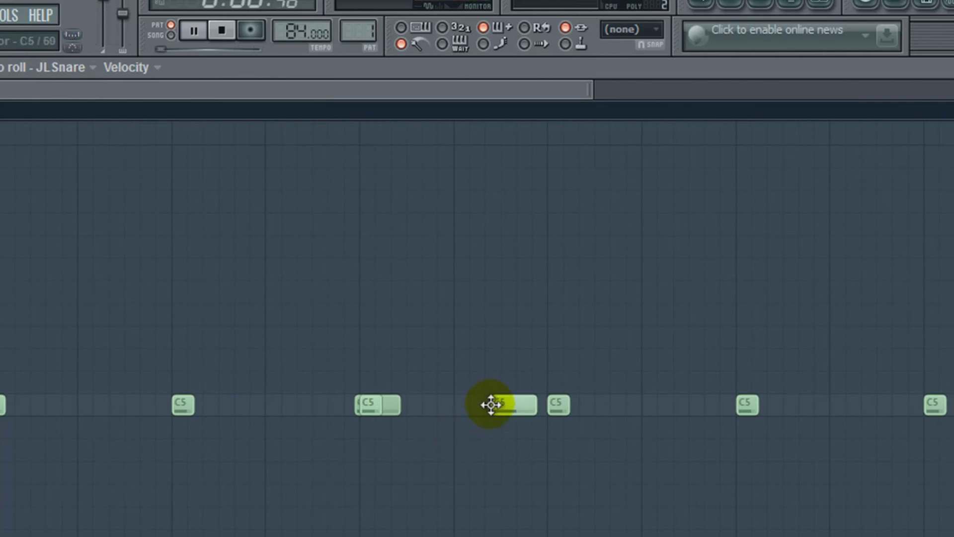
pyautogui.rightClick(486, 409)
pyautogui.click(618, 30)
pyautogui.click(617, 68)
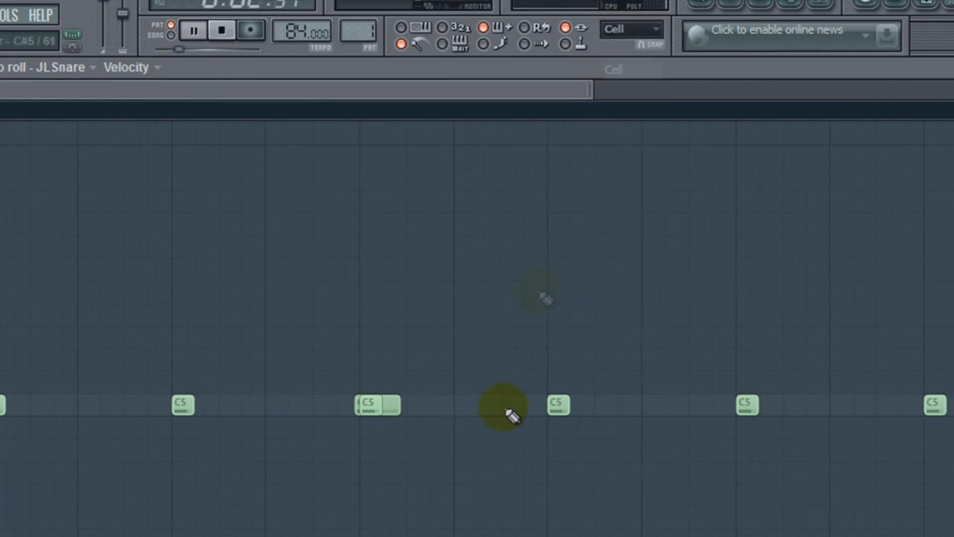
pyautogui.click(490, 413)
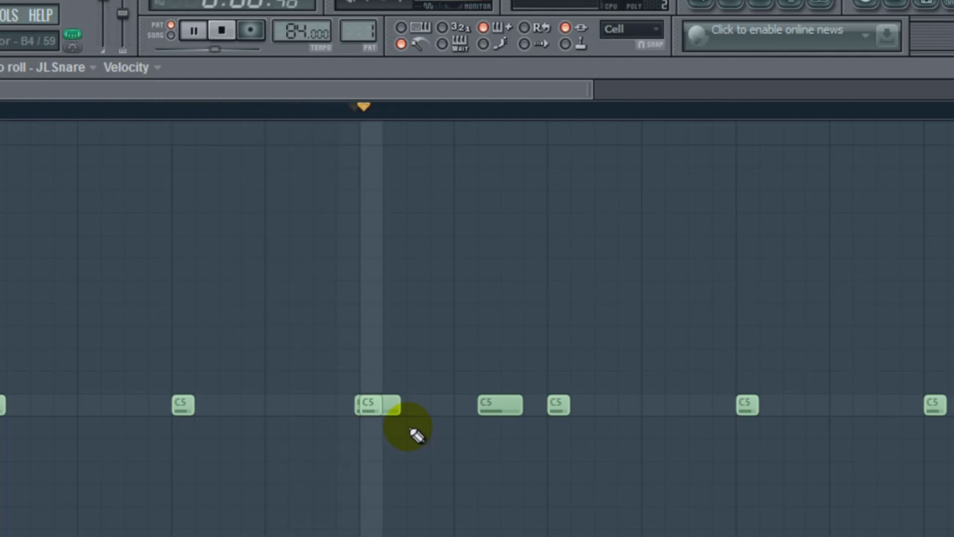
pyautogui.click(218, 34)
# Turn grid snapping off and shorten the ghost note overlapping the fifth snare so it no longer extends far beyond it.
pyautogui.click(370, 400)
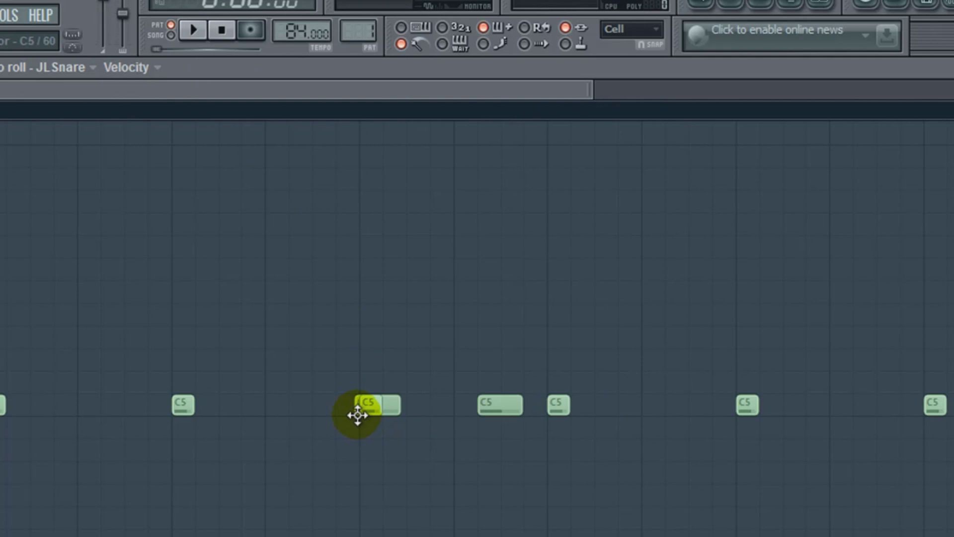
pyautogui.click(630, 30)
pyautogui.click(622, 96)
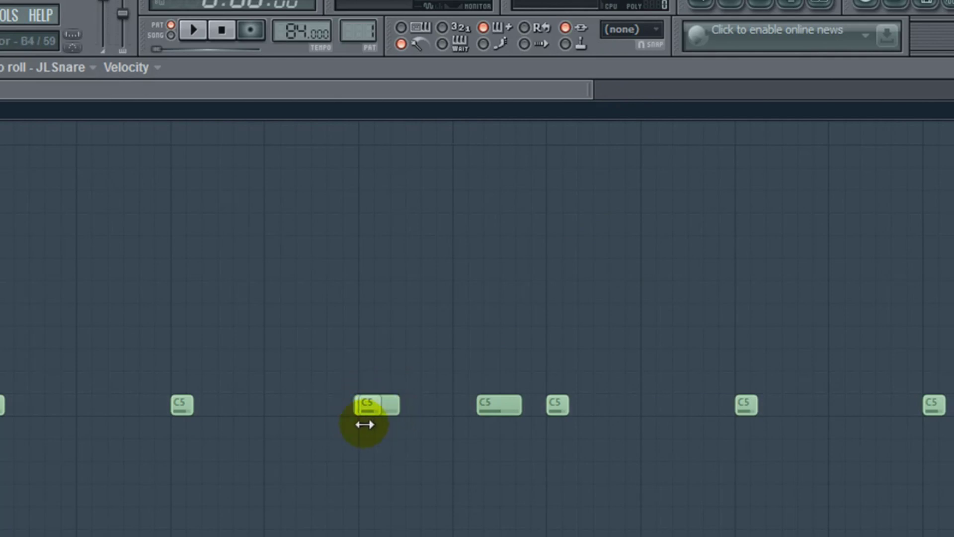
pyautogui.click(397, 427)
pyautogui.rightClick(400, 437)
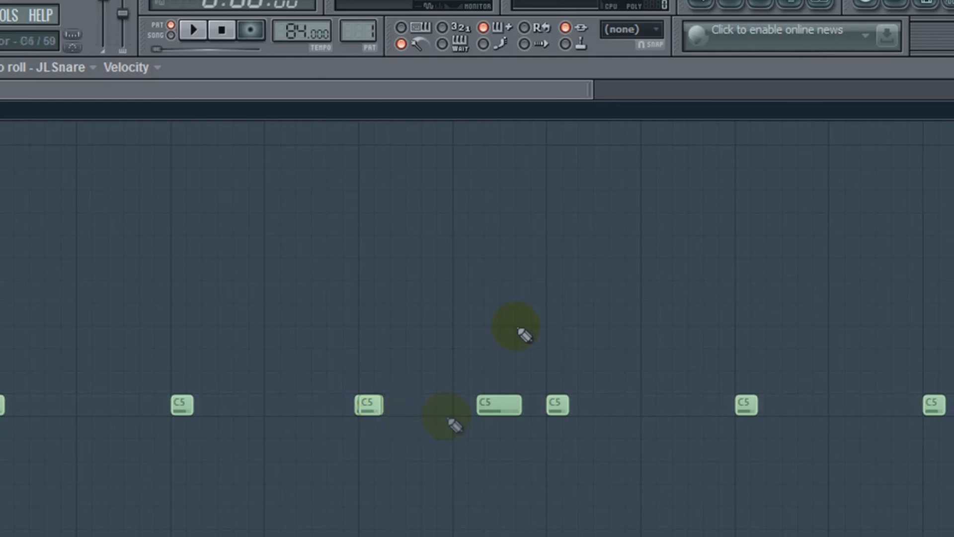
# Set snapping to Cell and shorten the extra snare note between the fifth and sixth main snares.
pyautogui.click(631, 28)
pyautogui.click(624, 74)
pyautogui.moveTo(494, 407); pyautogui.dragTo(482, 404)
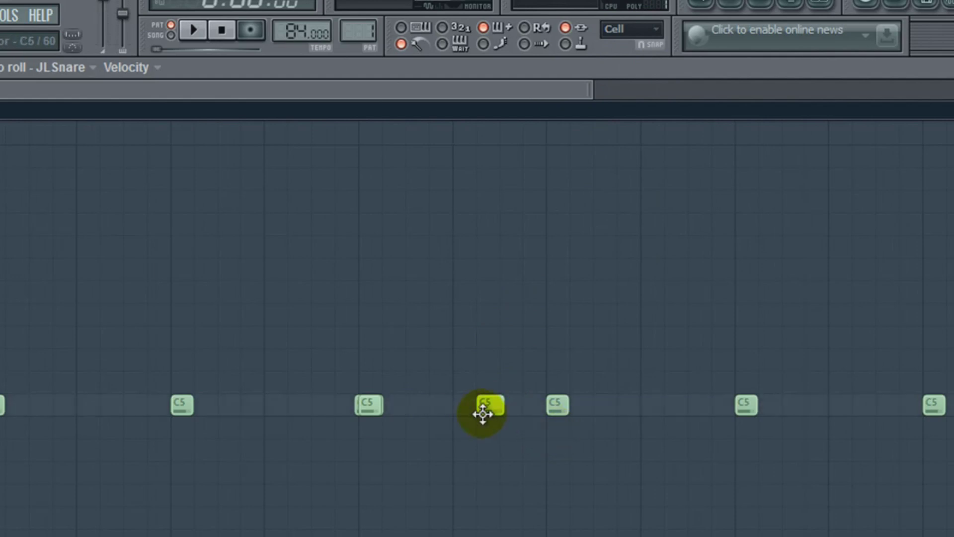
# With snapping set to none, add ghost snares at about 57% velocity before the extra hit and the sixth main snare, and play the pattern.
pyautogui.click(632, 29)
pyautogui.click(624, 92)
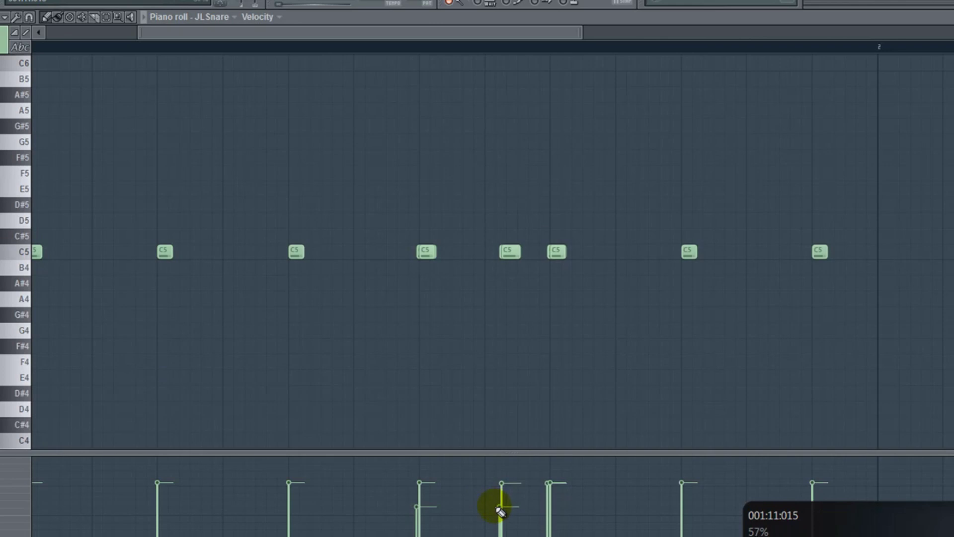
pyautogui.moveTo(551, 509); pyautogui.dragTo(549, 505)
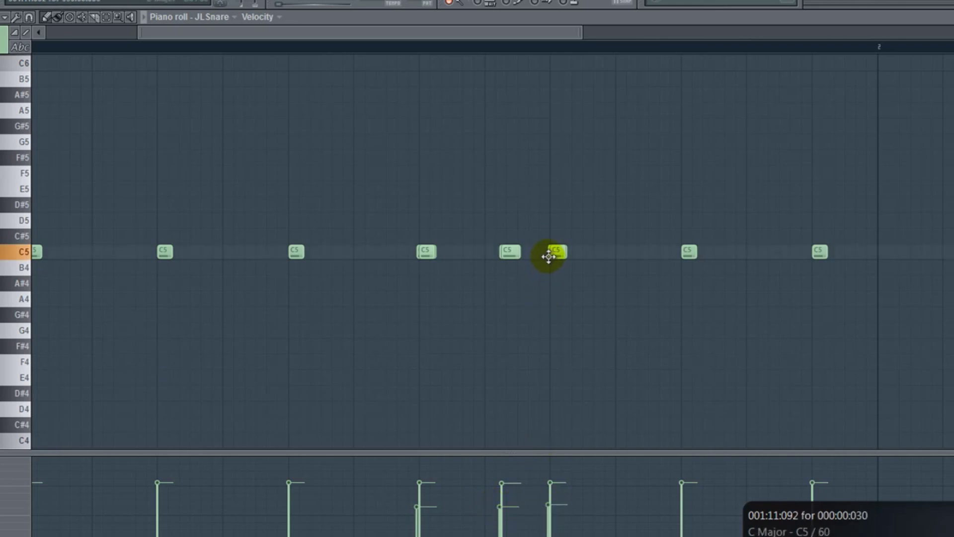
pyautogui.moveTo(279, 34); pyautogui.dragTo(75, 51)
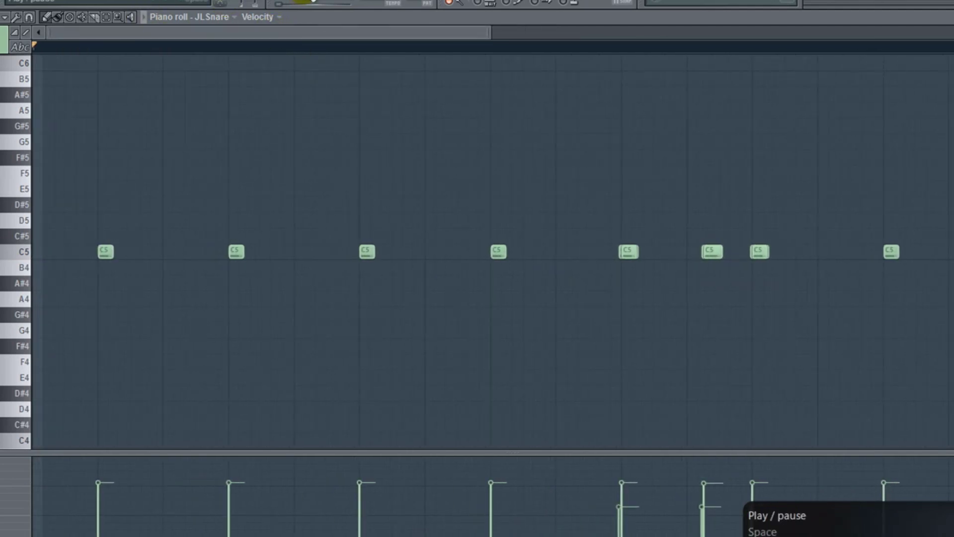
pyautogui.press('space')
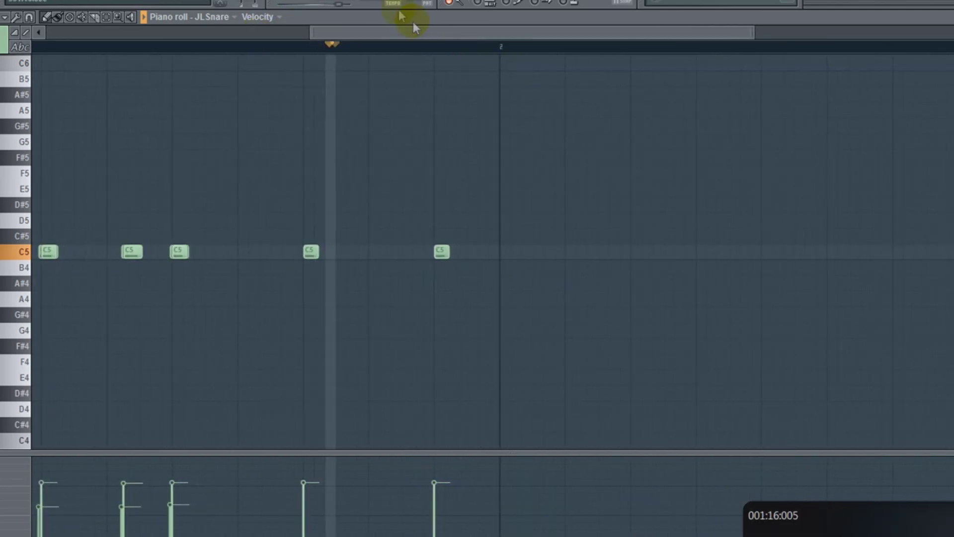
pyautogui.click(339, 3)
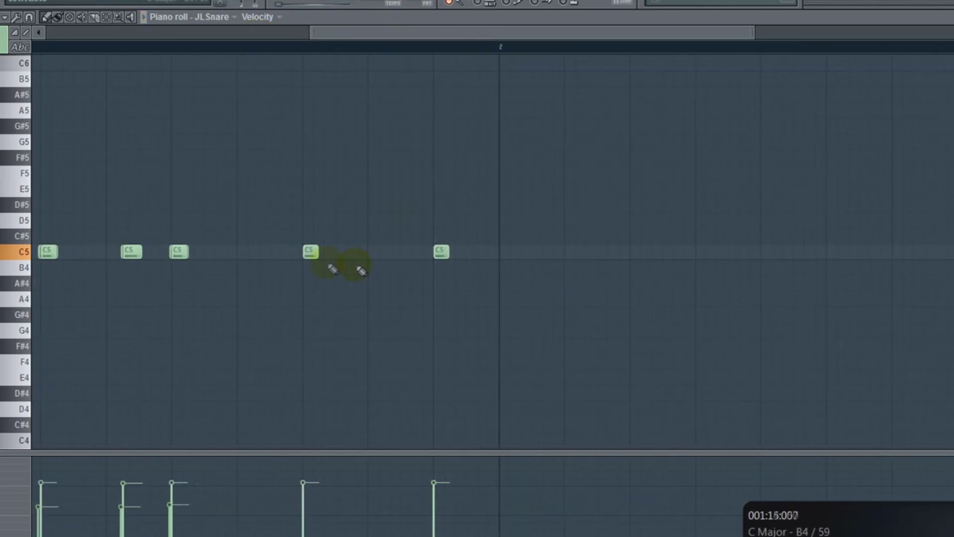
# Add quieter C5 ghost notes just before the seventh and eighth main snares.
pyautogui.click(333, 252)
pyautogui.moveTo(311, 263); pyautogui.dragTo(294, 268)
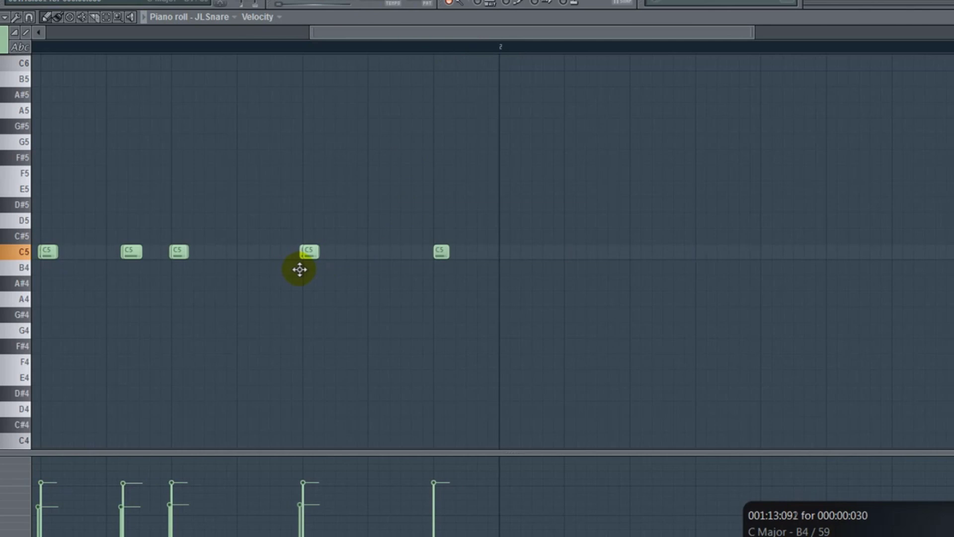
pyautogui.moveTo(431, 259); pyautogui.dragTo(427, 241)
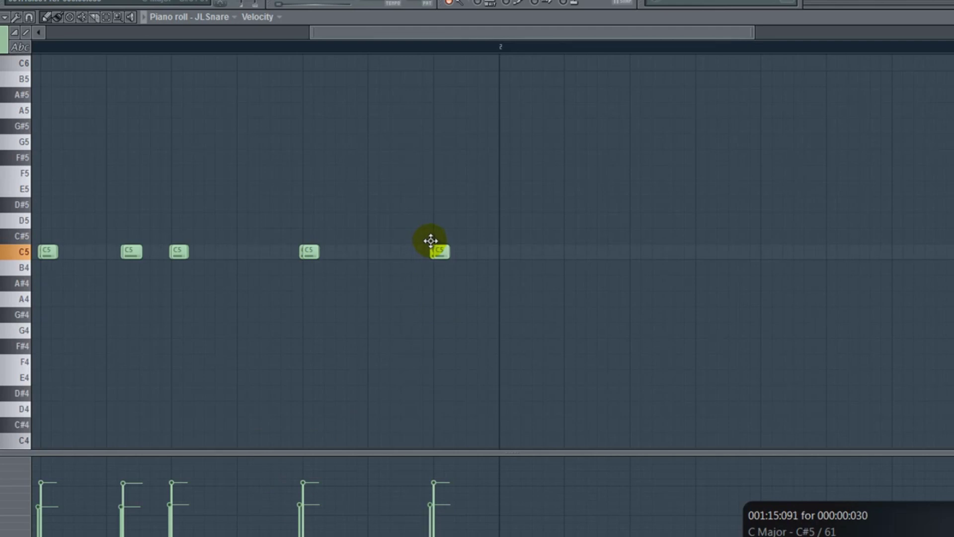
# Set snapping to Cell and add three short C5 hits after the eighth main snare with varied velocities, the last at about 76%.
pyautogui.click(622, 3)
pyautogui.click(608, 19)
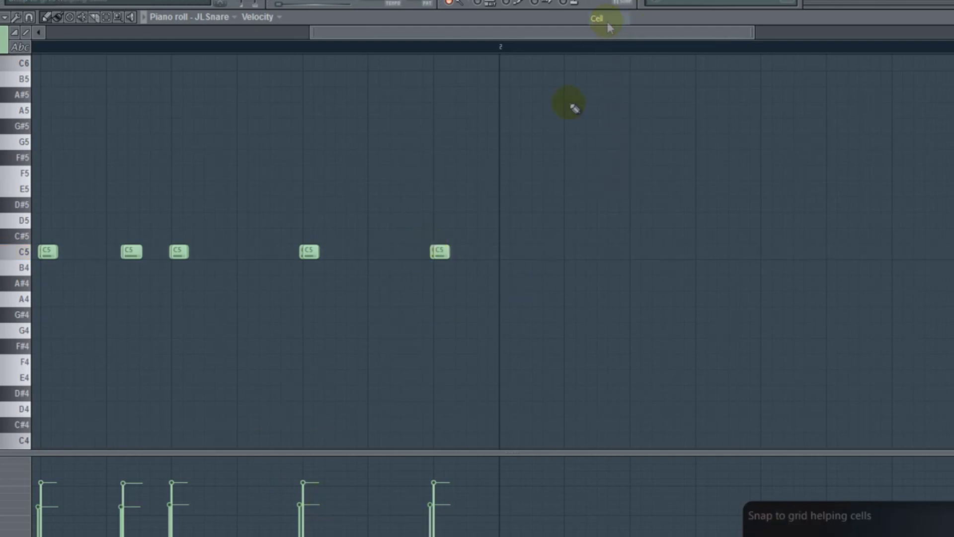
pyautogui.click(457, 251)
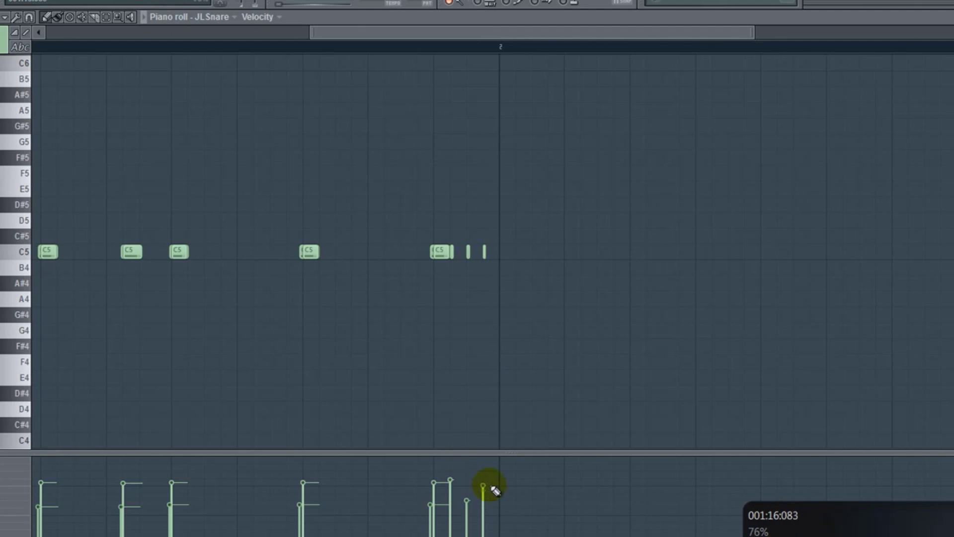
# Play the whole pattern to check the ghost snares and the closing roll, and stop playback.
pyautogui.moveTo(398, 31); pyautogui.dragTo(218, 31)
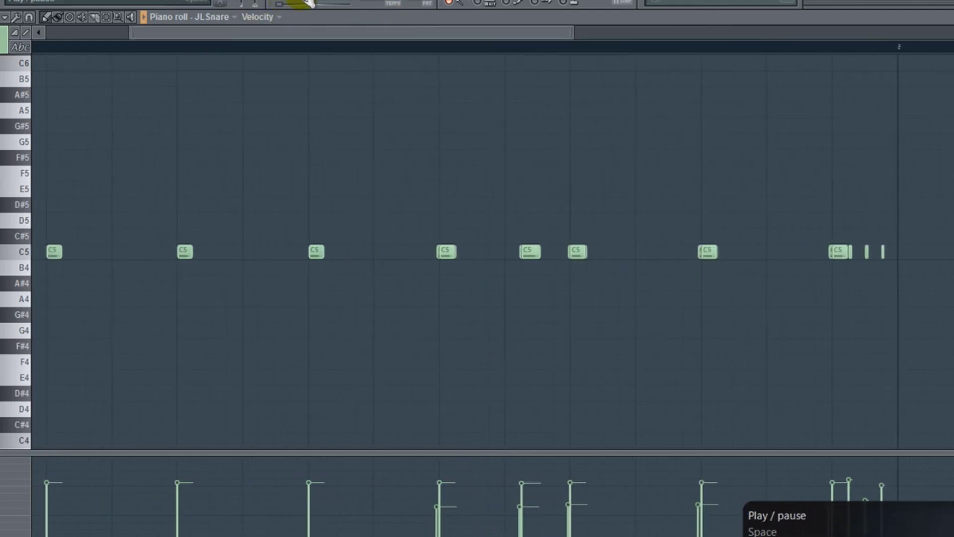
pyautogui.press('space')
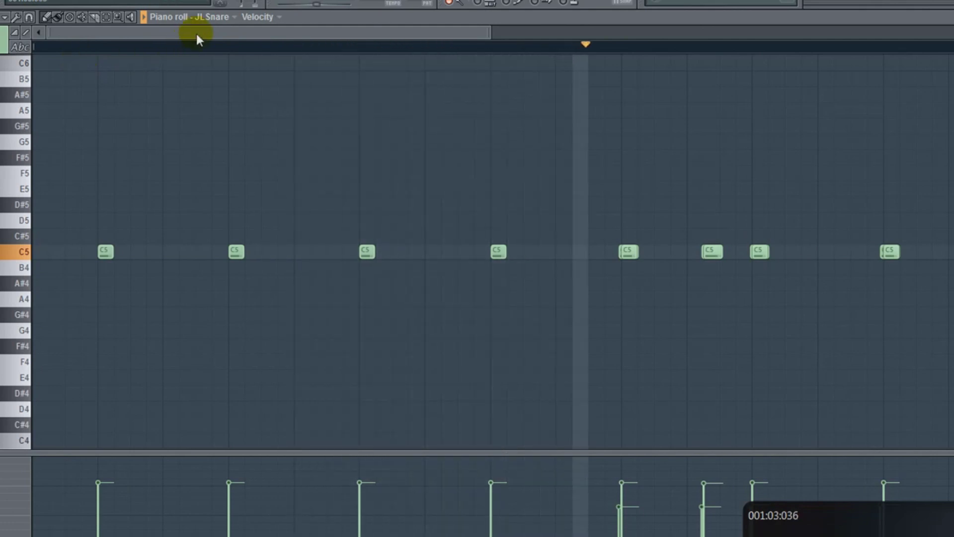
pyautogui.moveTo(198, 32); pyautogui.dragTo(335, 66)
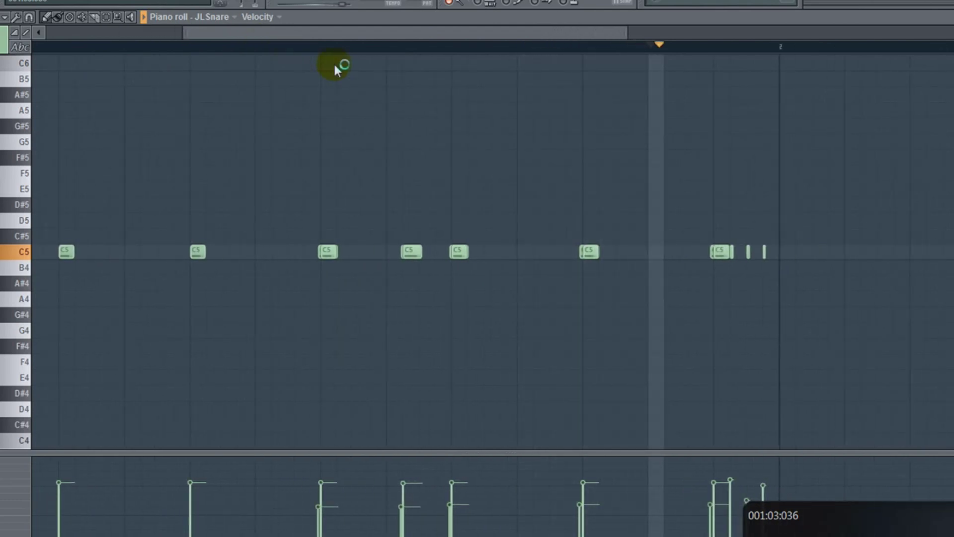
pyautogui.moveTo(334, 65); pyautogui.dragTo(3, 97)
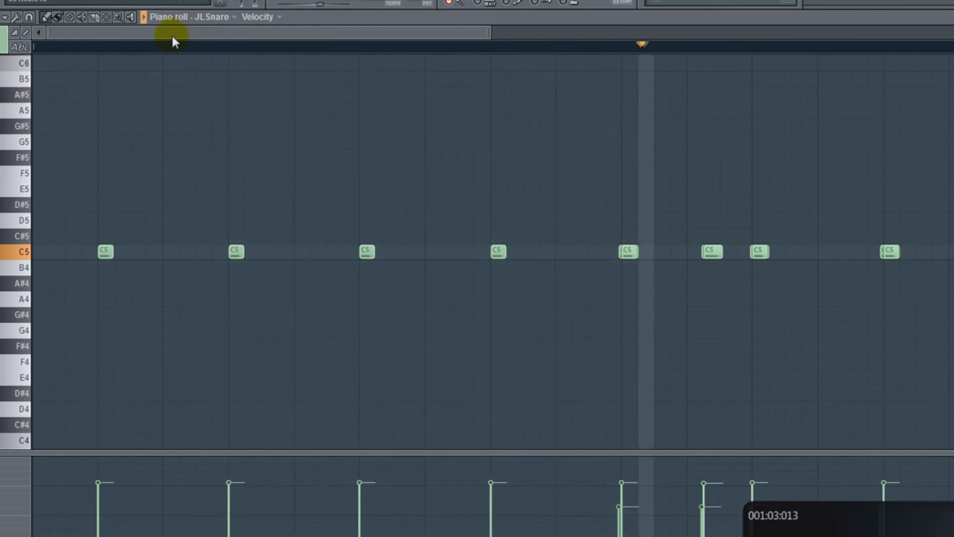
pyautogui.moveTo(178, 31); pyautogui.dragTo(372, 73)
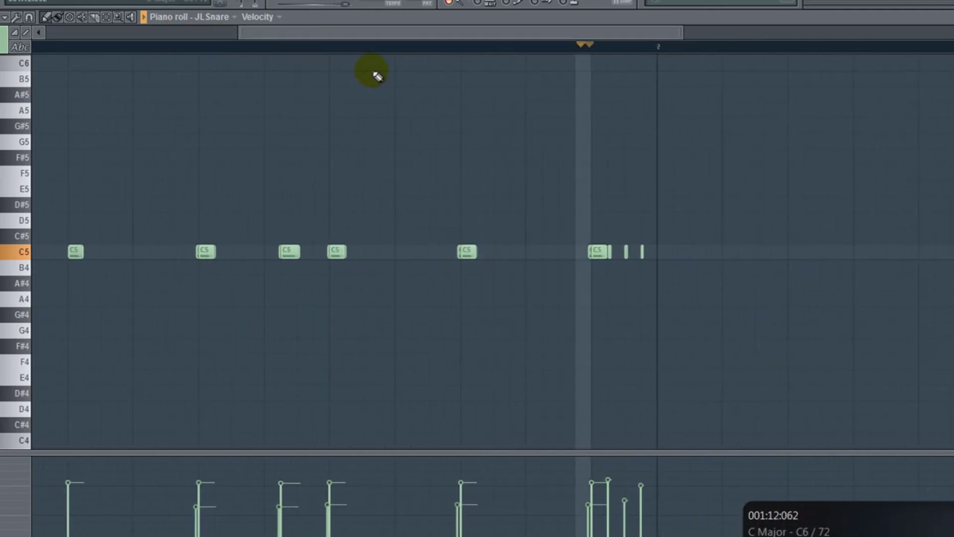
pyautogui.click(320, 3)
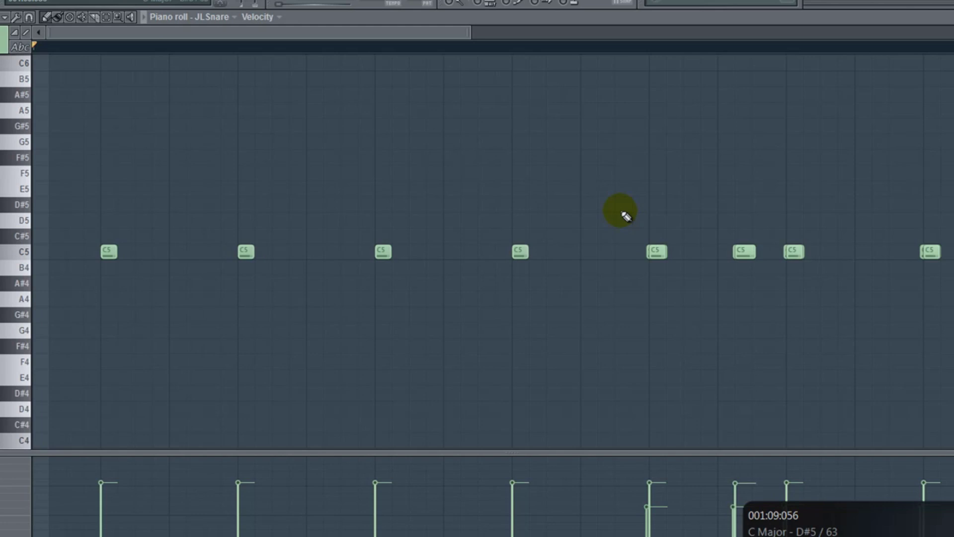
# Load the Tom and Ride samples from JLKit as new channels and place Tom hits on steps 25 to 32.
pyautogui.press('Escape')
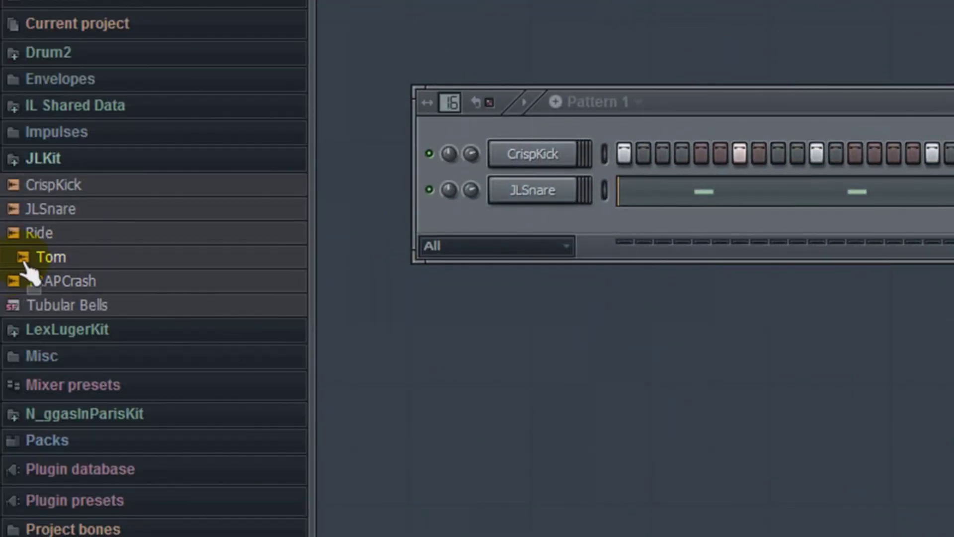
pyautogui.moveTo(27, 268); pyautogui.dragTo(507, 224)
pyautogui.moveTo(85, 234); pyautogui.dragTo(512, 251)
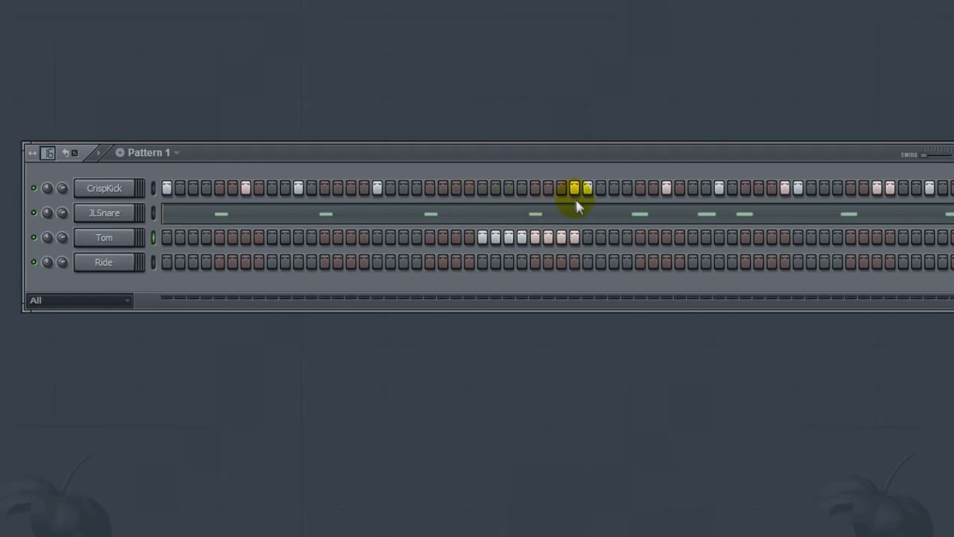
# Send the Tom hits to the piano roll and discard their note lengths.
pyautogui.rightClick(123, 240)
pyautogui.click(519, 303)
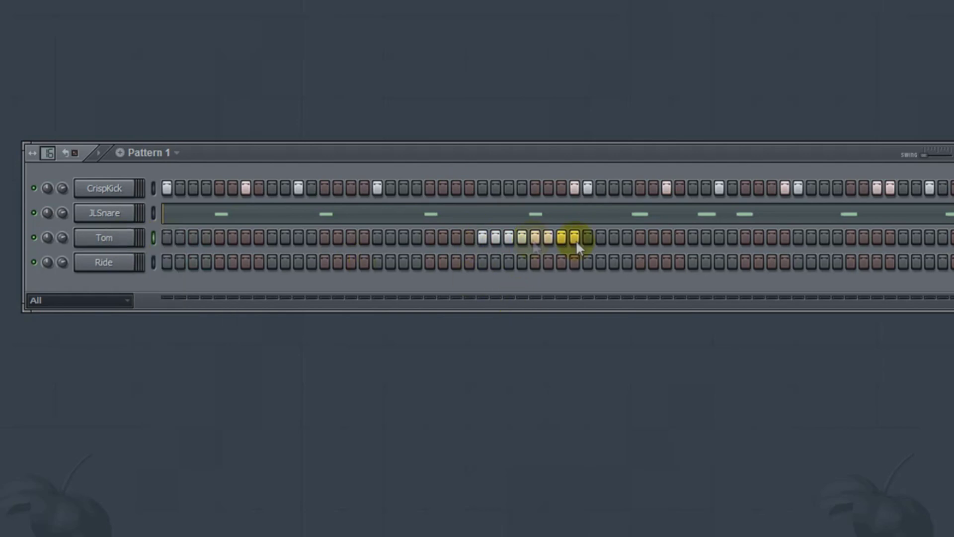
pyautogui.rightClick(123, 239)
pyautogui.click(213, 237)
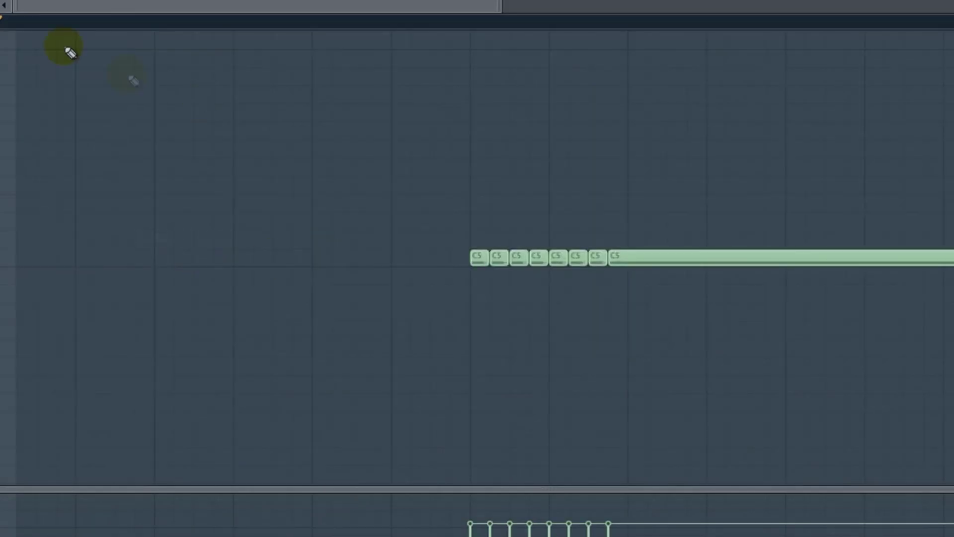
pyautogui.click(17, 11)
pyautogui.moveTo(33, 37)
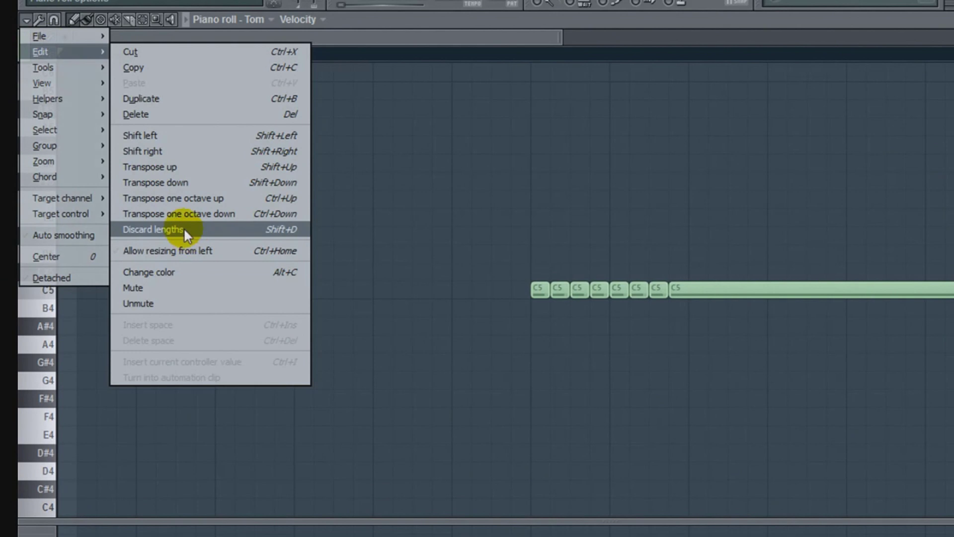
pyautogui.click(185, 227)
pyautogui.moveTo(495, 36); pyautogui.dragTo(579, 37)
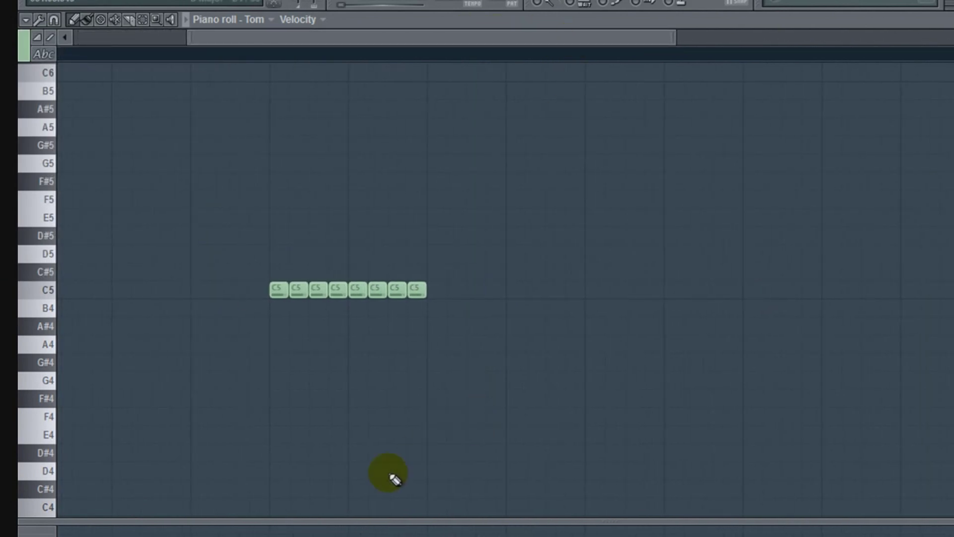
# Replace the flat C5 Tom hits with eight consecutive hits descending chromatically from C6 to F5.
pyautogui.moveTo(278, 285); pyautogui.dragTo(280, 106)
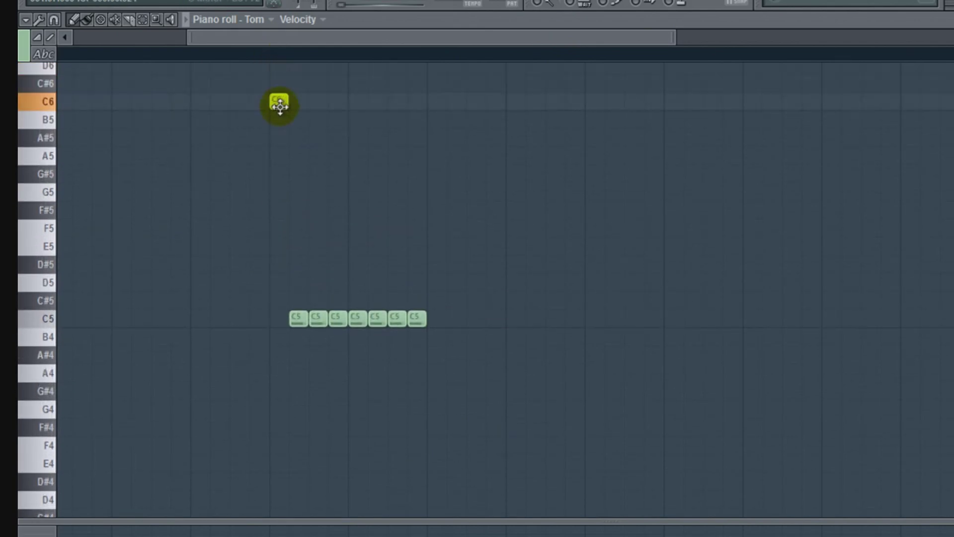
pyautogui.moveTo(312, 143); pyautogui.dragTo(403, 217)
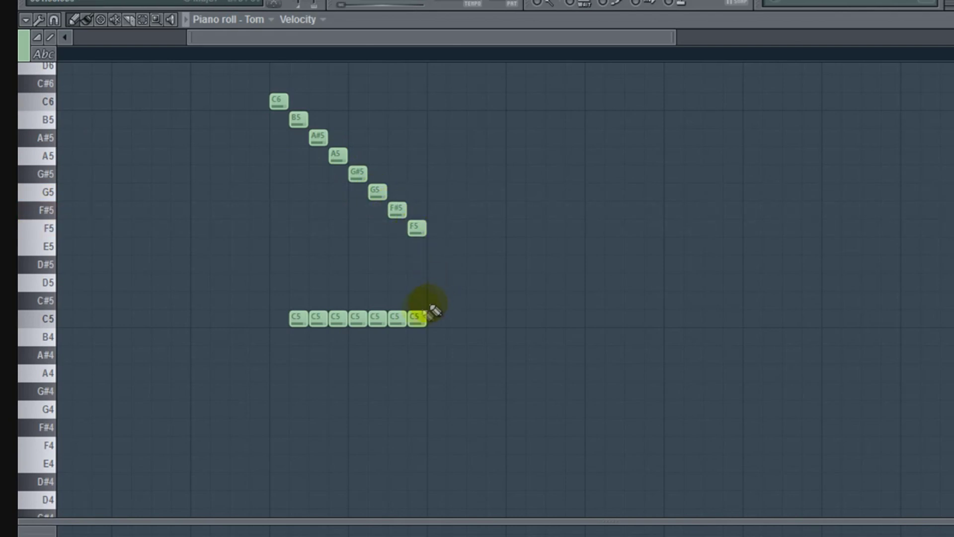
pyautogui.moveTo(434, 311); pyautogui.dragTo(298, 319)
# Set snapping to 1/2 step and discard the note lengths of the descending Tom hits.
pyautogui.click(726, 3)
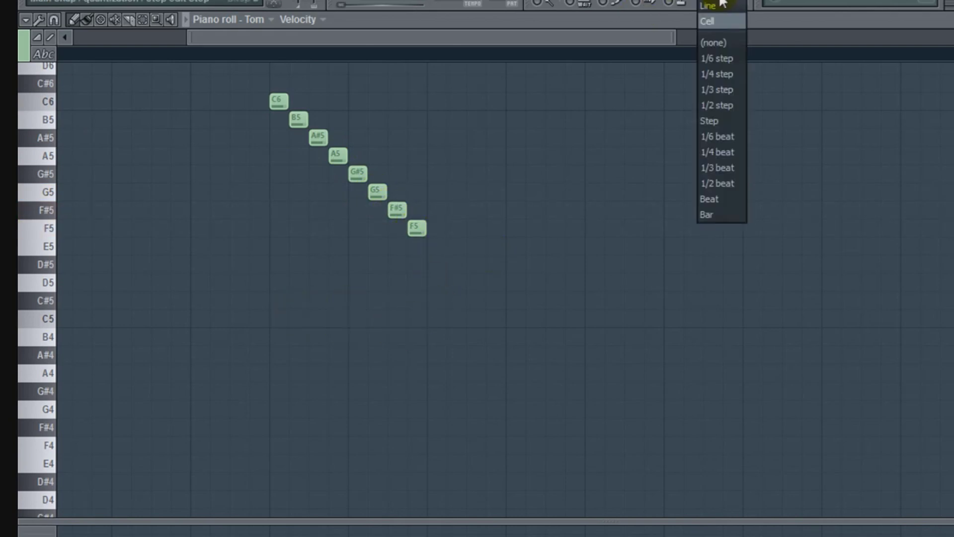
pyautogui.click(719, 103)
pyautogui.click(23, 20)
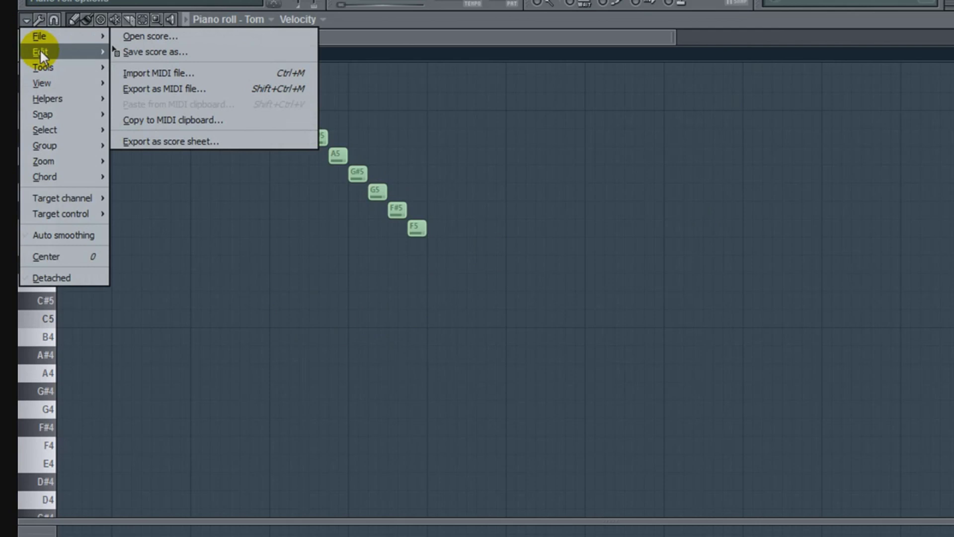
pyautogui.moveTo(40, 51)
pyautogui.click(160, 228)
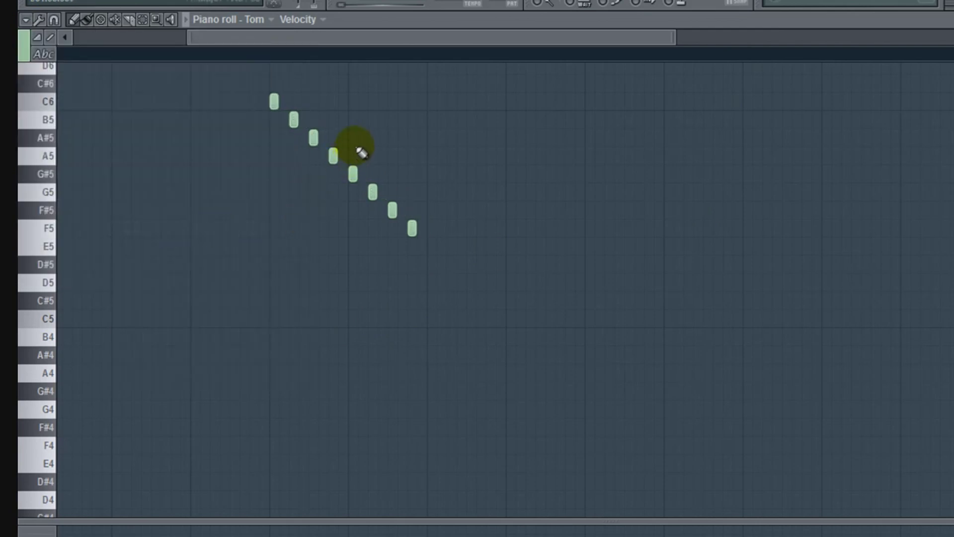
# Play the pattern from the start to check the descending Tom roll, and stop playback.
pyautogui.moveTo(294, 44); pyautogui.dragTo(117, 38)
pyautogui.click(364, 2)
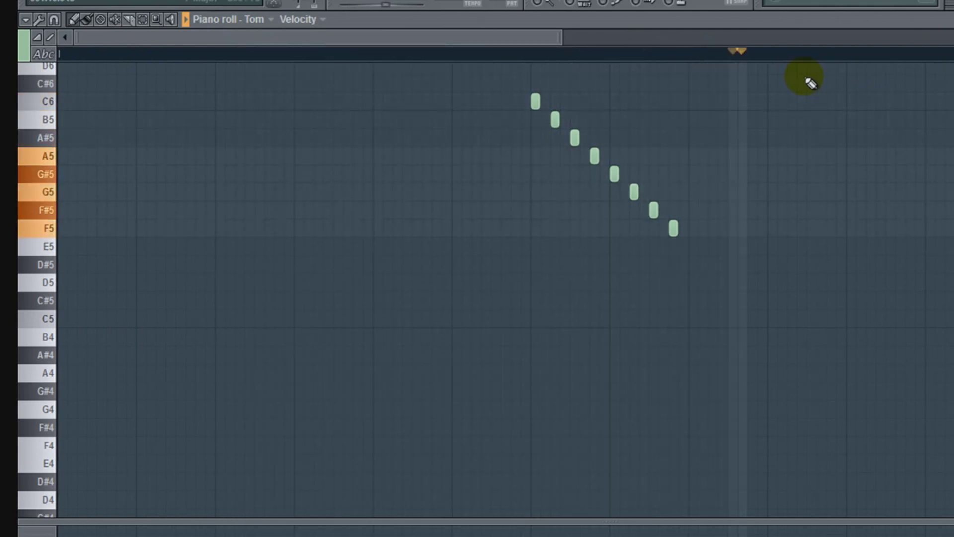
pyautogui.click(403, 4)
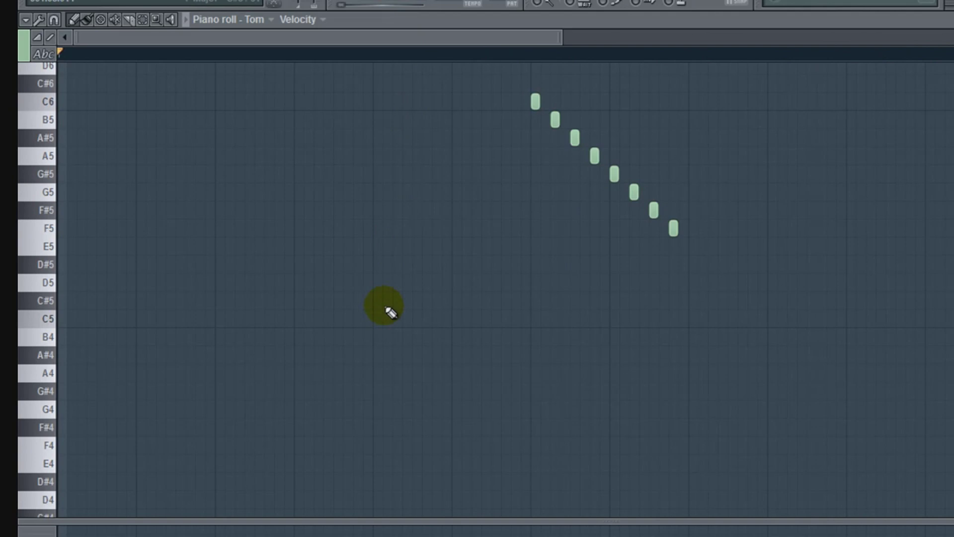
# Lower the last four Tom hits to G5, F#5, E5 and D#5, and play the pattern to check them.
pyautogui.moveTo(654, 213); pyautogui.dragTo(675, 271)
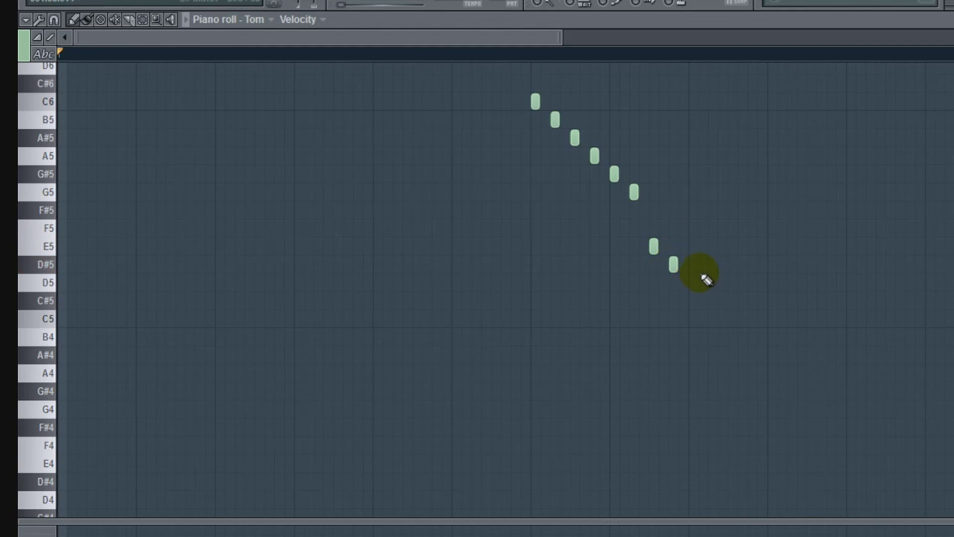
pyautogui.moveTo(611, 176); pyautogui.dragTo(631, 211)
pyautogui.click(374, 3)
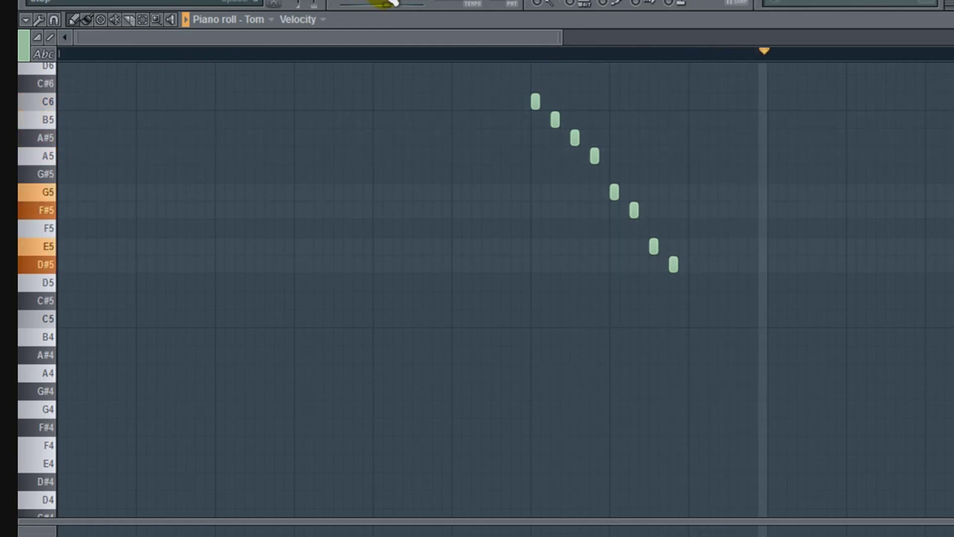
pyautogui.click(392, 3)
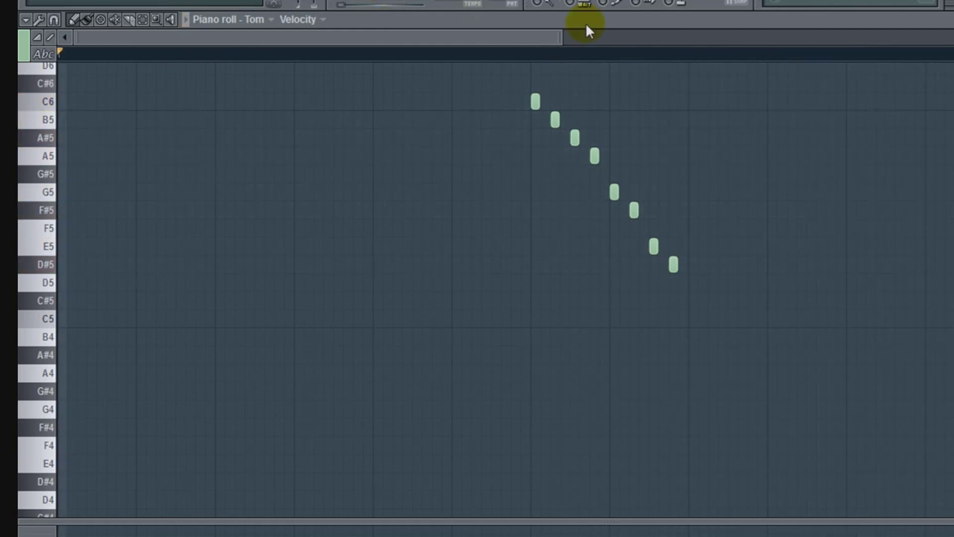
# Turn snapping off and add quieter flam notes just before the F#5 and E5 Tom hits.
pyautogui.click(716, 1)
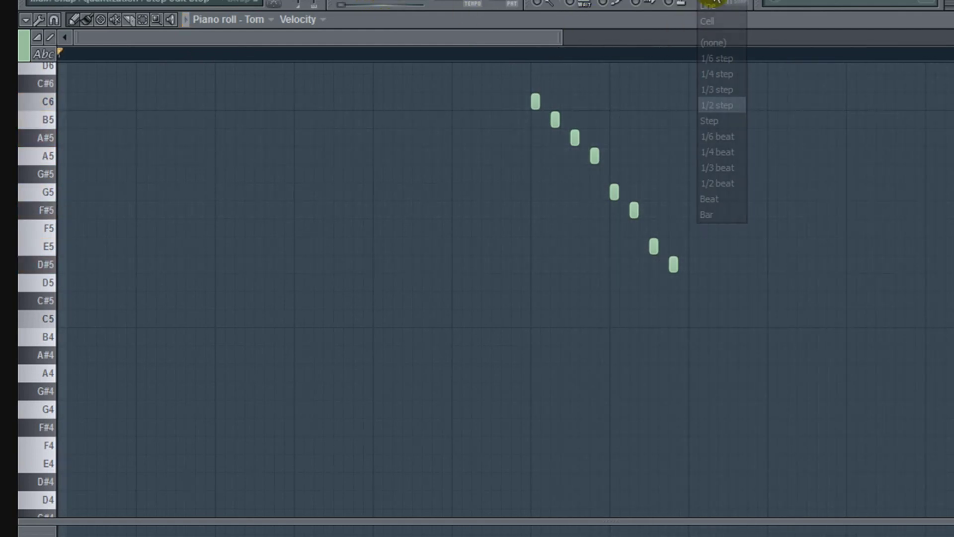
pyautogui.click(708, 43)
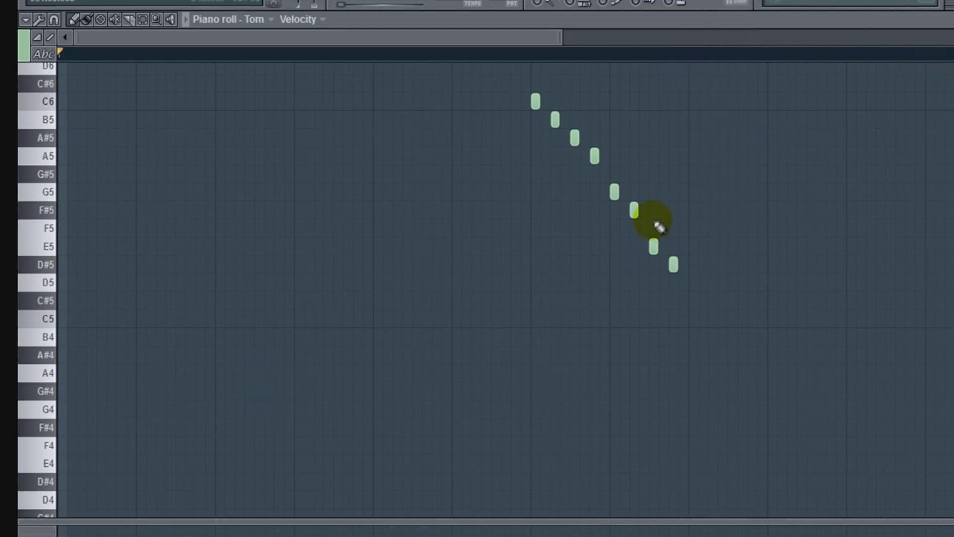
pyautogui.click(634, 219)
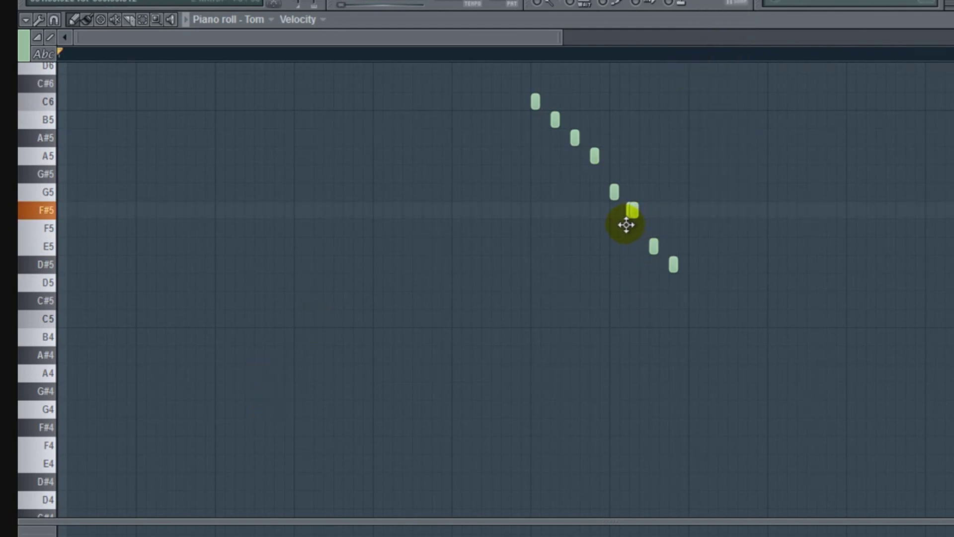
pyautogui.click(649, 255)
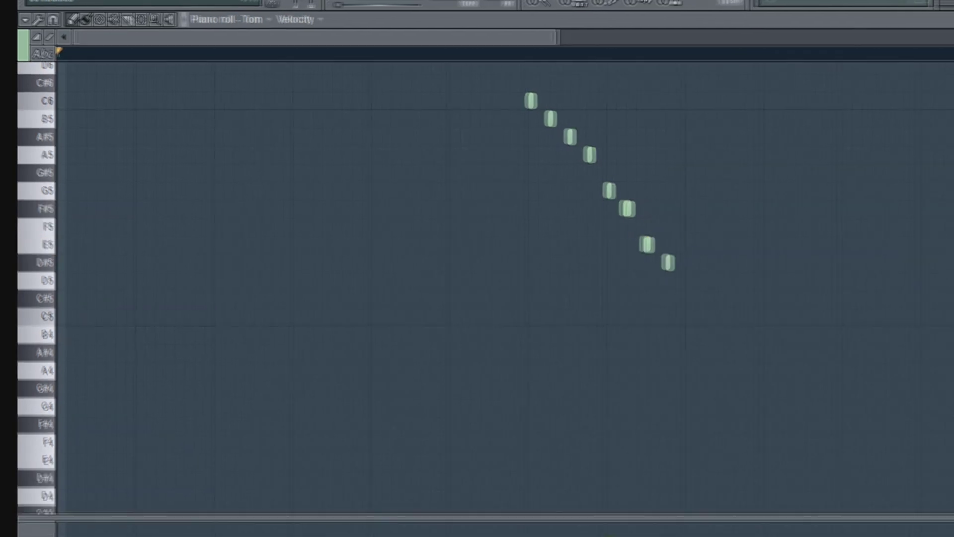
pyautogui.click(626, 536)
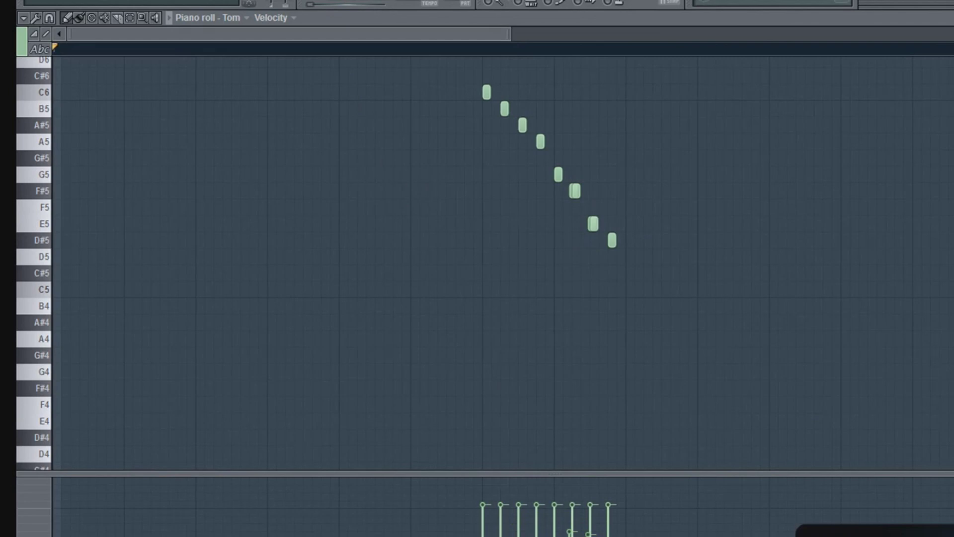
# Return to the Tom piano roll and vary the velocities of the main roll hits, checking them with pattern playback.
pyautogui.press('F7')
pyautogui.rightClick(154, 248)
pyautogui.click(192, 301)
pyautogui.click(470, 251)
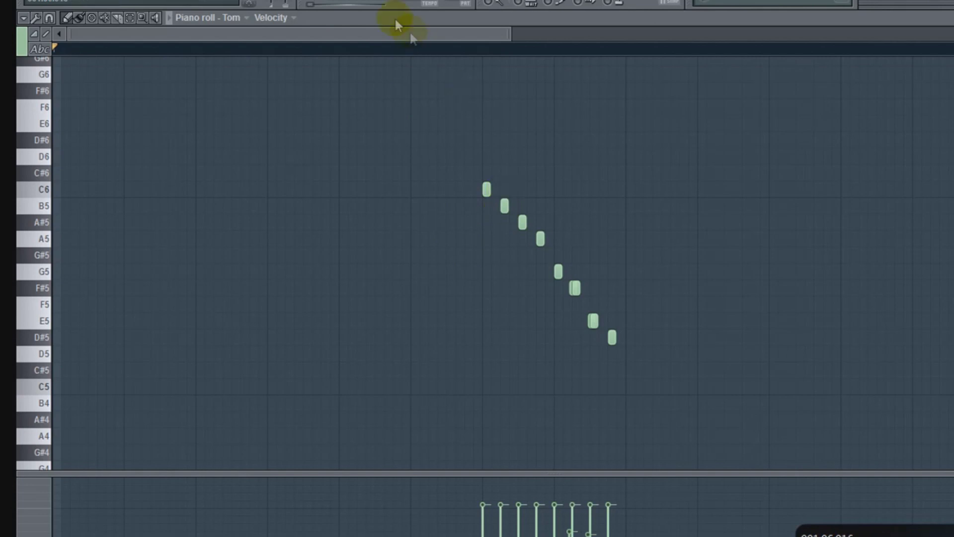
pyautogui.click(343, 2)
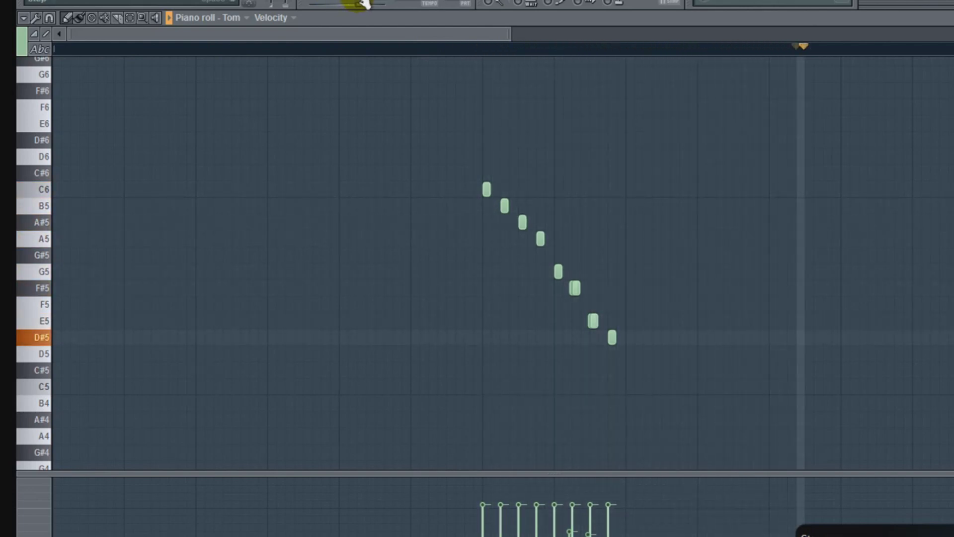
pyautogui.press('space')
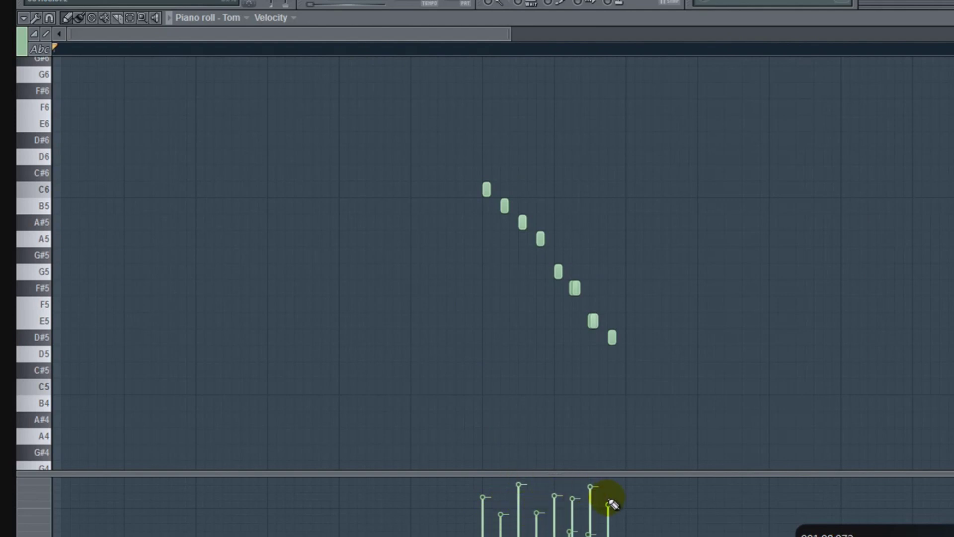
pyautogui.click(348, 3)
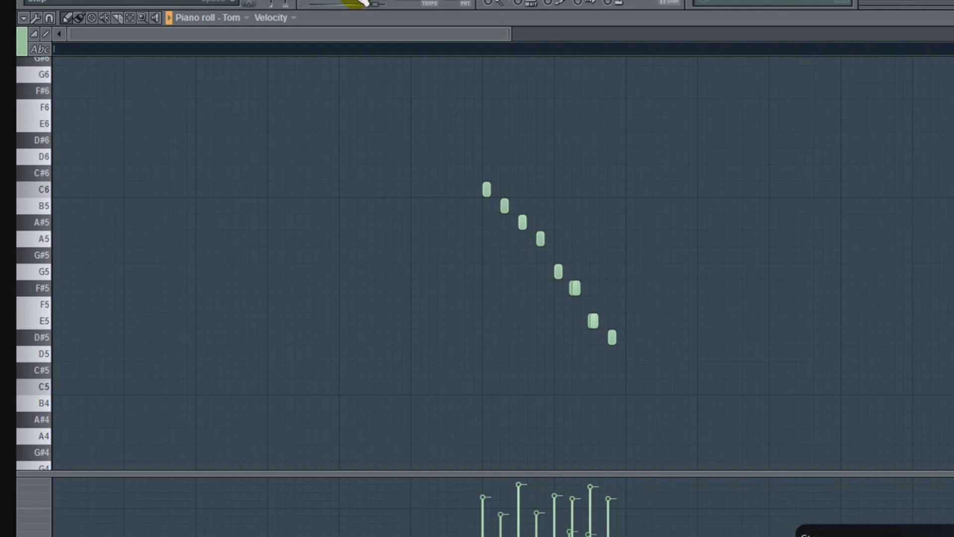
pyautogui.press('space')
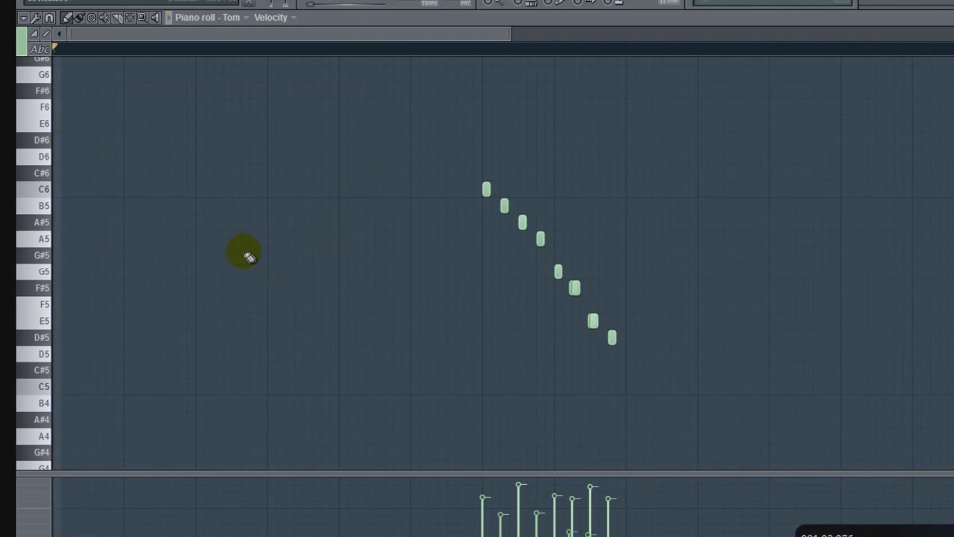
# Set snapping to Cell and place Tom hits at A#5, A5, G#5 and G#5 on steps 10, 12, 13 and 14.
pyautogui.click(209, 223)
pyautogui.click(661, 3)
pyautogui.click(654, 16)
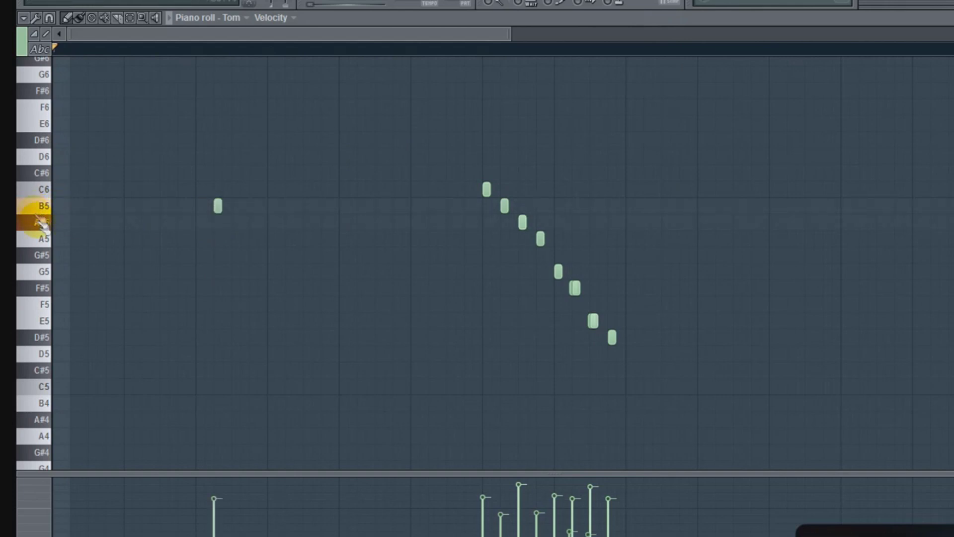
pyautogui.click(41, 222)
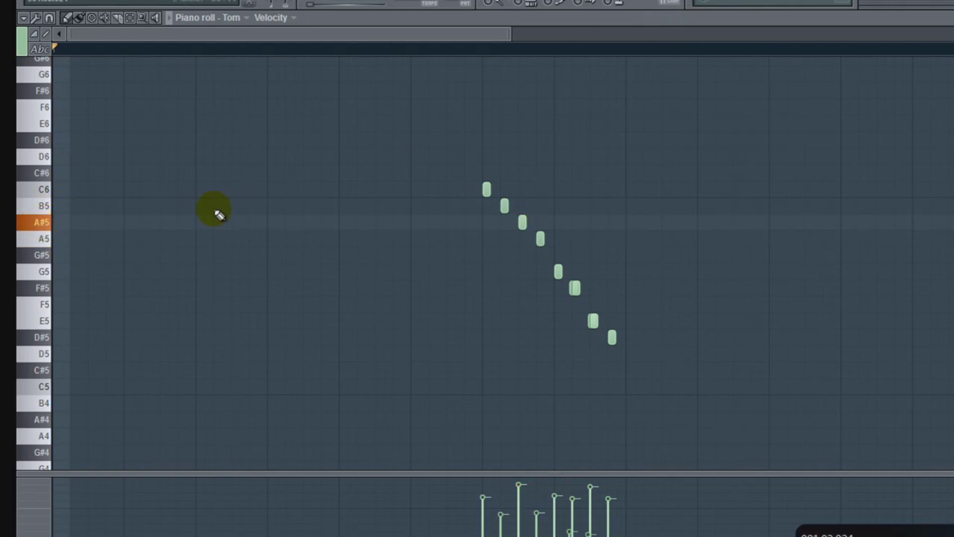
pyautogui.moveTo(217, 207); pyautogui.dragTo(217, 224)
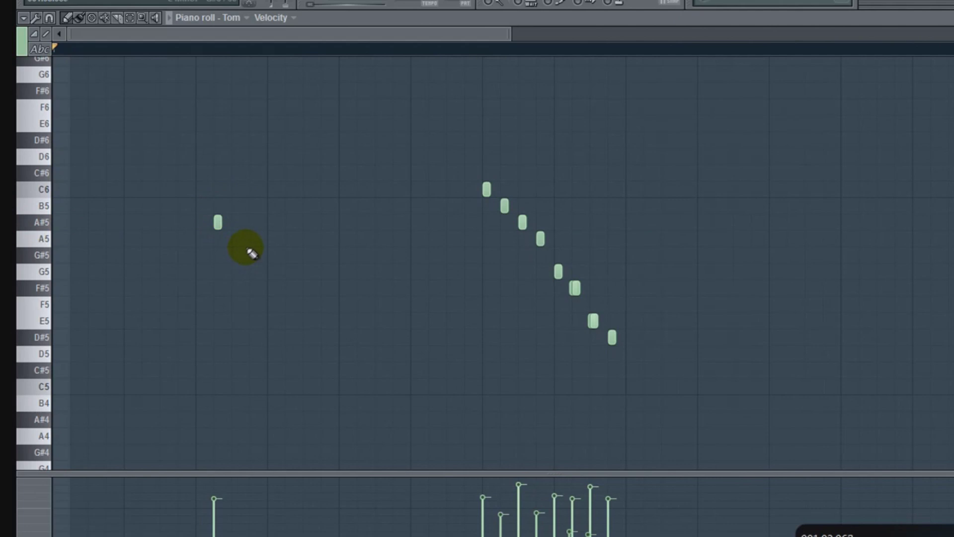
pyautogui.click(247, 244)
pyautogui.click(253, 239)
pyautogui.click(271, 255)
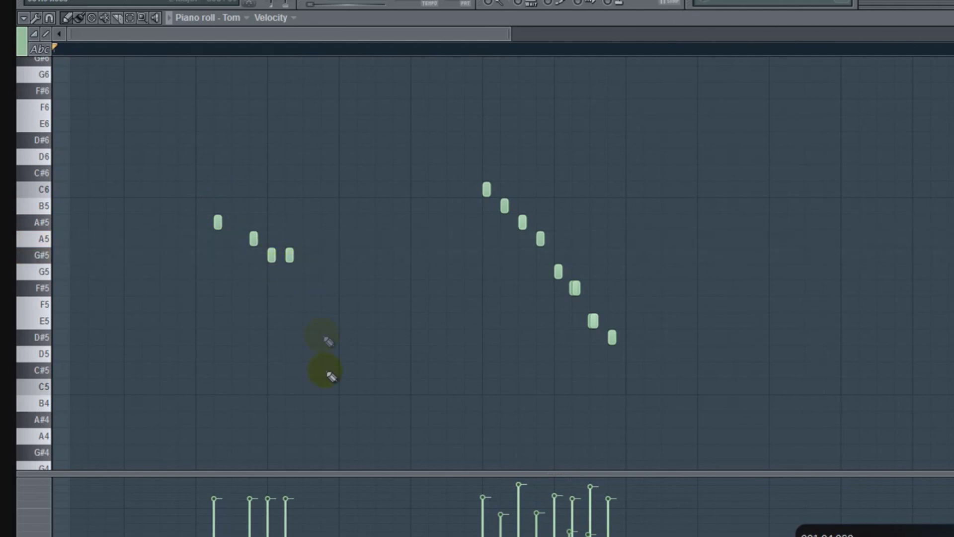
# Play the new Tom fill, move its A5 hit one step earlier to step 11, and play it again.
pyautogui.press('space')
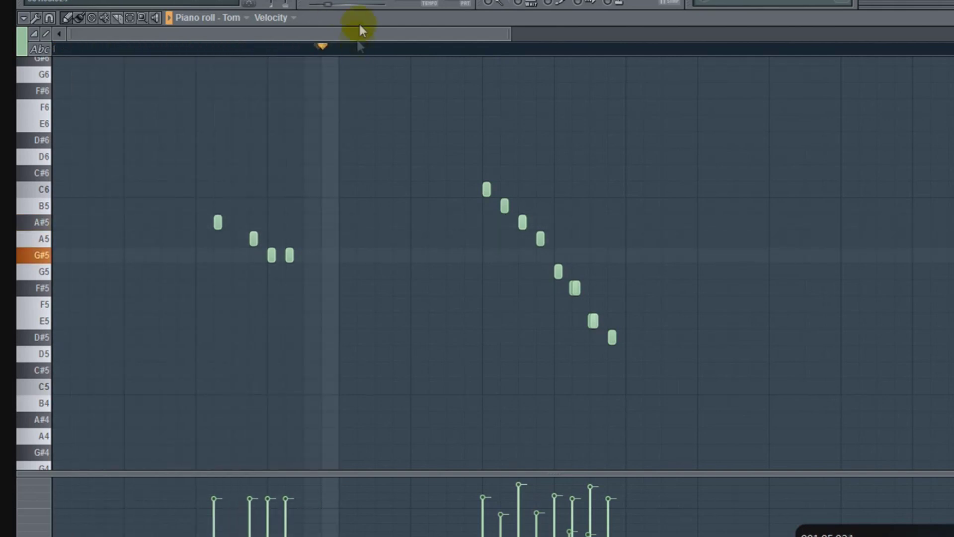
pyautogui.press('space')
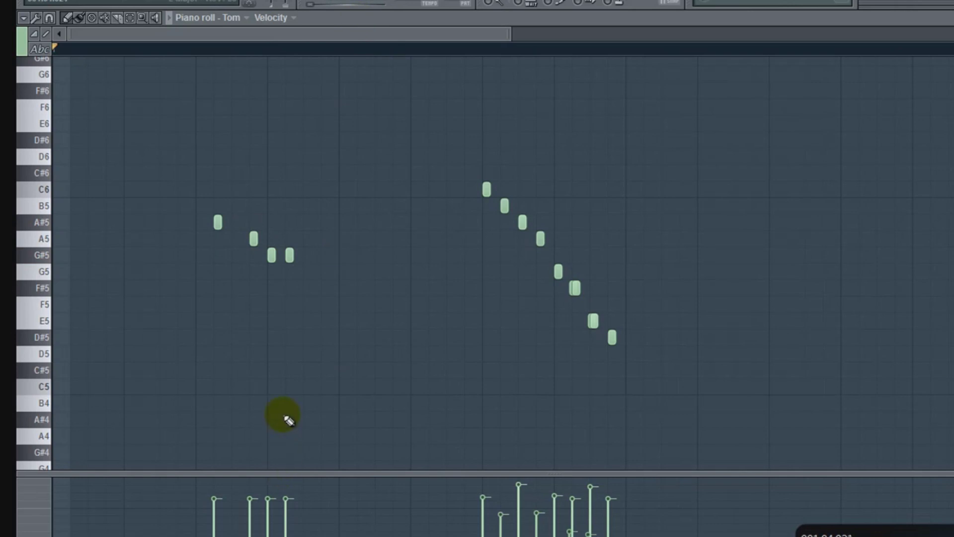
pyautogui.moveTo(253, 239); pyautogui.dragTo(234, 239)
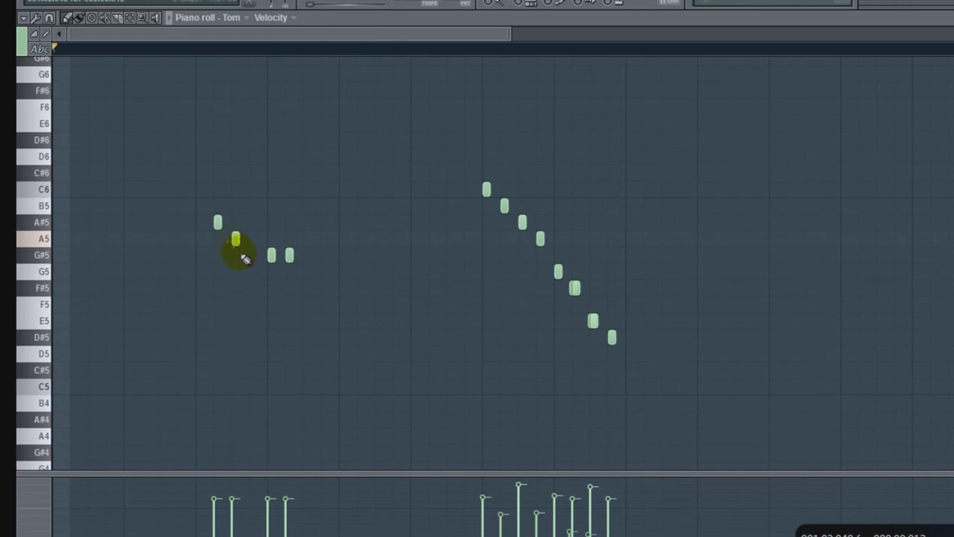
pyautogui.click(271, 255)
pyautogui.click(290, 255)
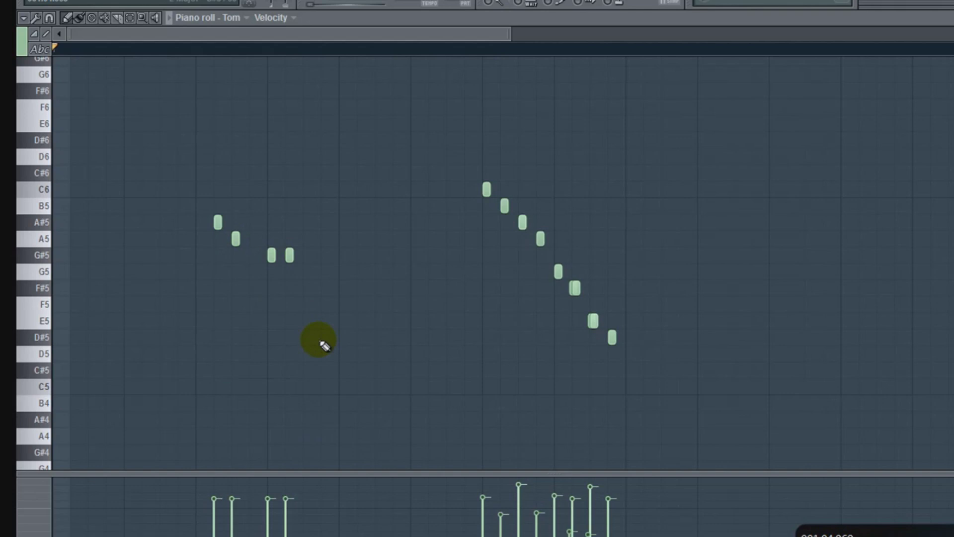
pyautogui.press('space')
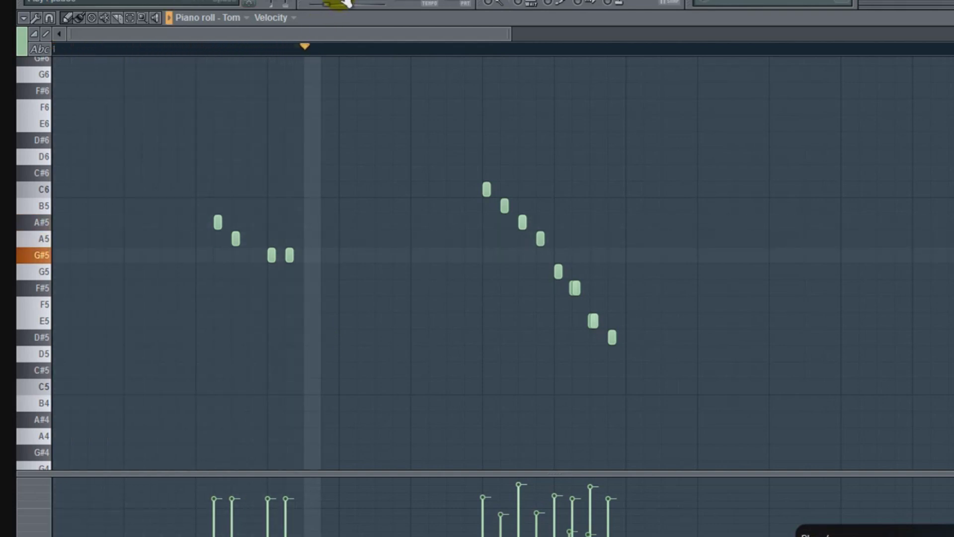
pyautogui.press('space')
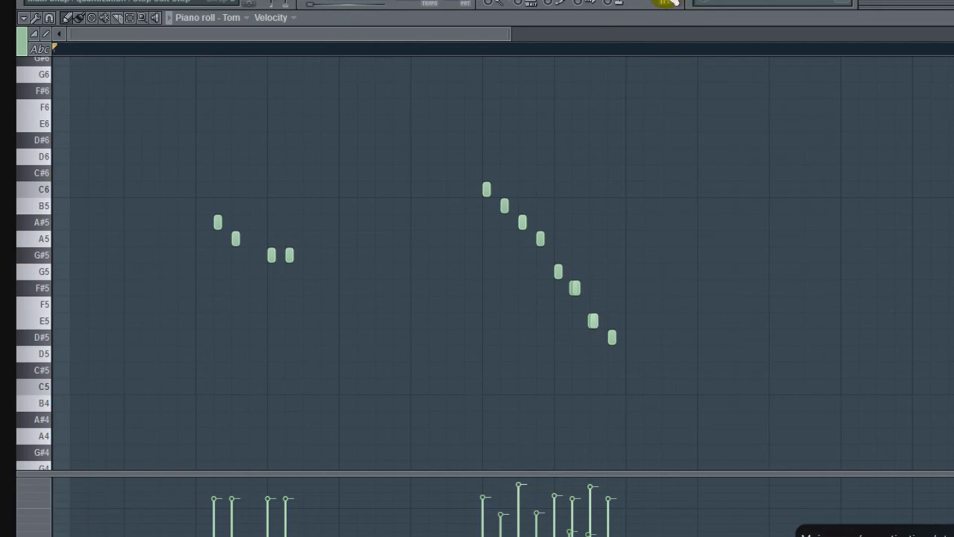
# Turn snapping off, add a quieter flam note just before the A#5 Tom hit, and play the pattern to check it.
pyautogui.click(672, 4)
pyautogui.click(648, 39)
pyautogui.moveTo(217, 222)
pyautogui.mouseDown()
pyautogui.moveTo(241, 219)
pyautogui.moveTo(211, 237)
pyautogui.moveTo(213, 227)
pyautogui.mouseUp()
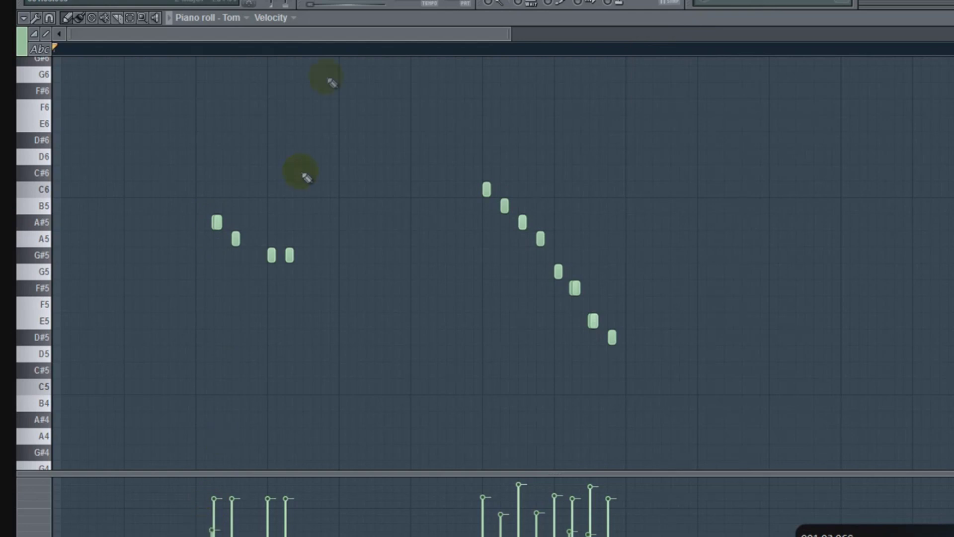
pyautogui.press('space')
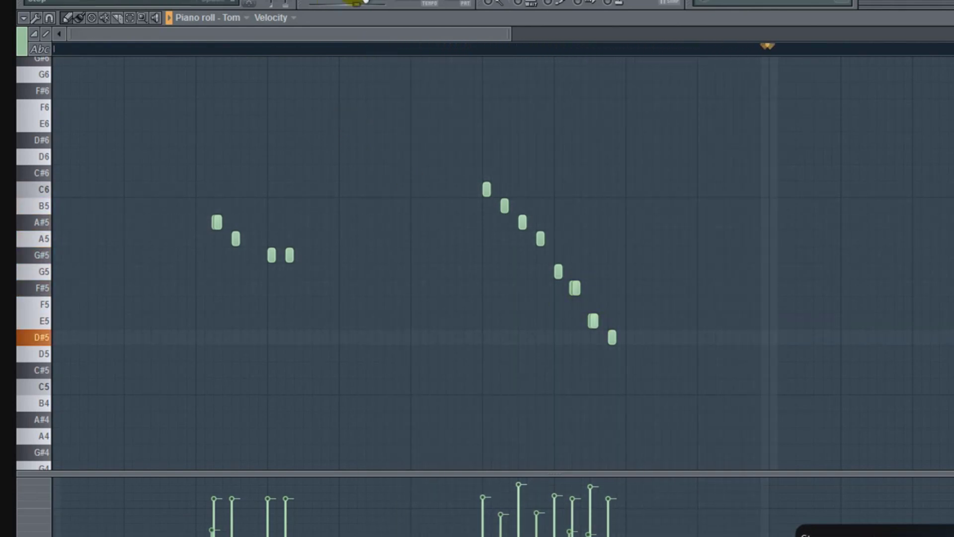
pyautogui.press('space')
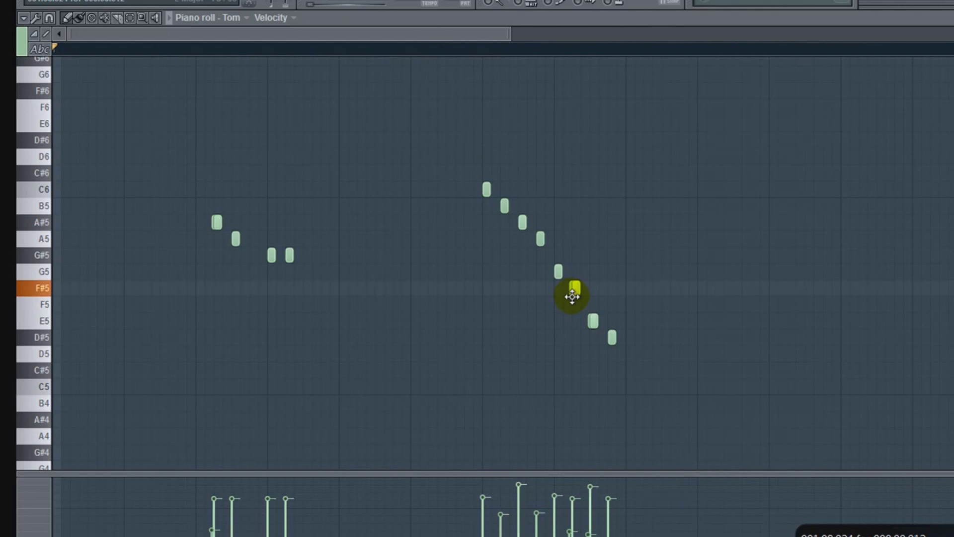
# Undo the accidental F#5 note move and nudge the F#5 and E5 flam notes slightly closer to their main hits.
pyautogui.moveTo(517, 32); pyautogui.dragTo(433, 35)
pyautogui.click(69, 1)
pyautogui.click(71, 2)
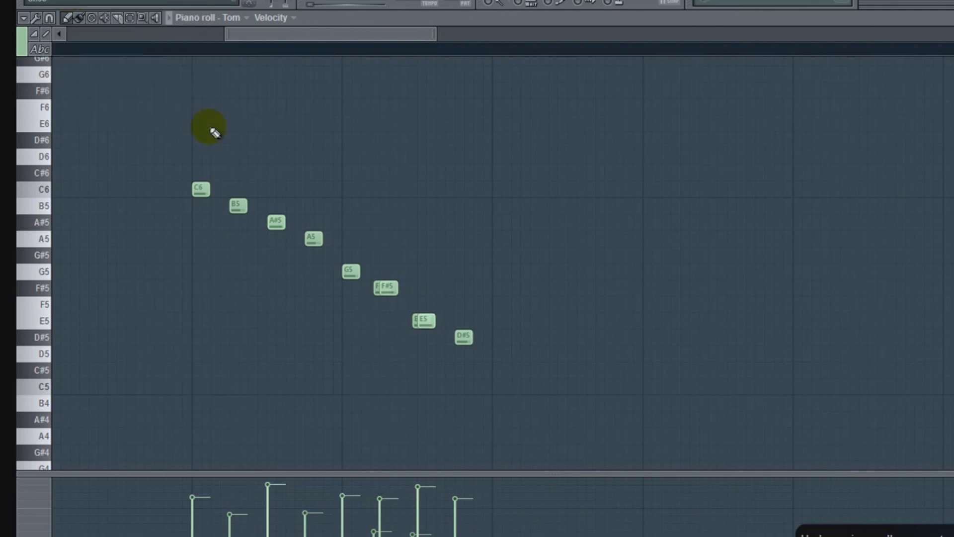
pyautogui.click(411, 327)
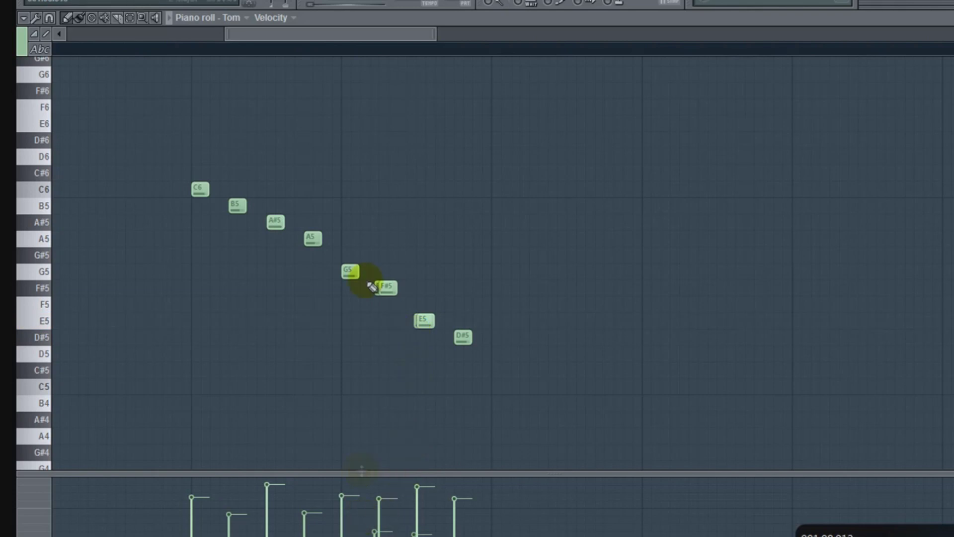
# Play the pattern from the start to hear the opening Tom fill, and stop playback.
pyautogui.moveTo(360, 32); pyautogui.dragTo(121, 38)
pyautogui.click(343, 3)
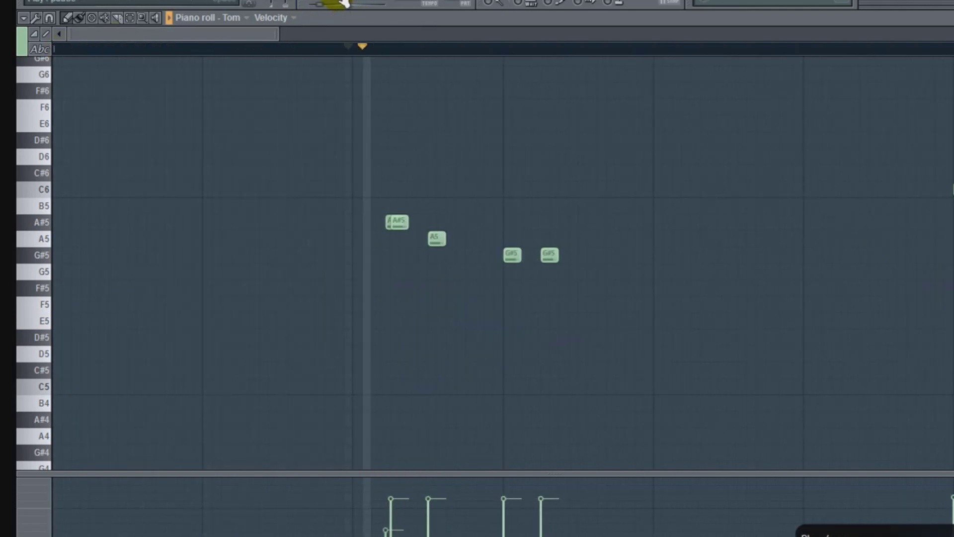
pyautogui.moveTo(268, 32); pyautogui.dragTo(267, 55)
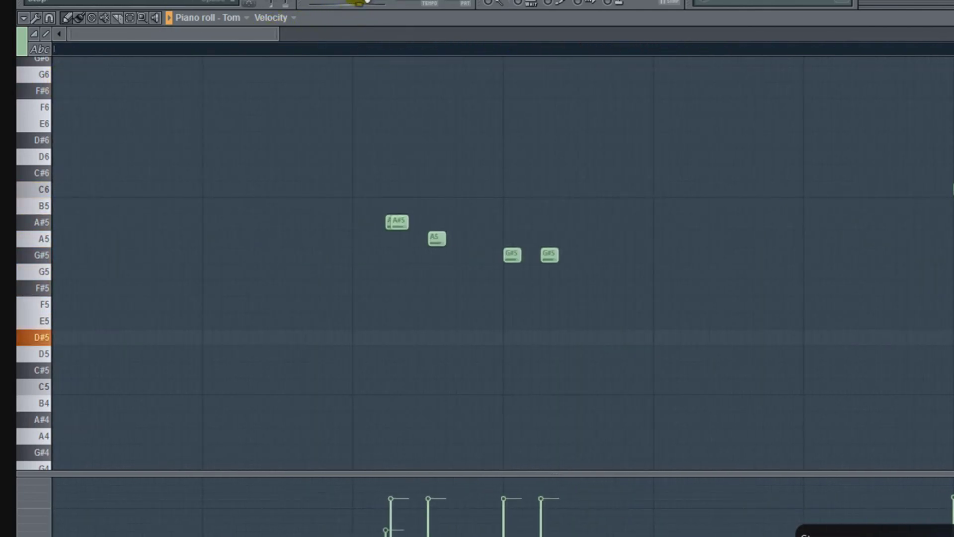
pyautogui.press('space')
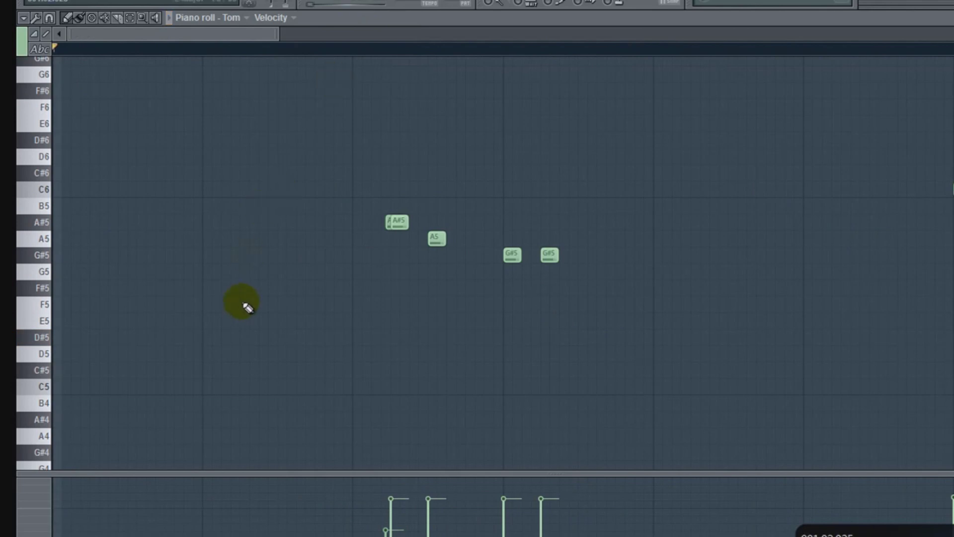
# Select all opening Tom fill notes, including the flam, transpose them down two semitones to G#5, G5 and F#5, and deselect them.
pyautogui.click(130, 18)
pyautogui.moveTo(586, 309); pyautogui.dragTo(383, 192)
pyautogui.click(66, 17)
pyautogui.moveTo(401, 227); pyautogui.dragTo(400, 264)
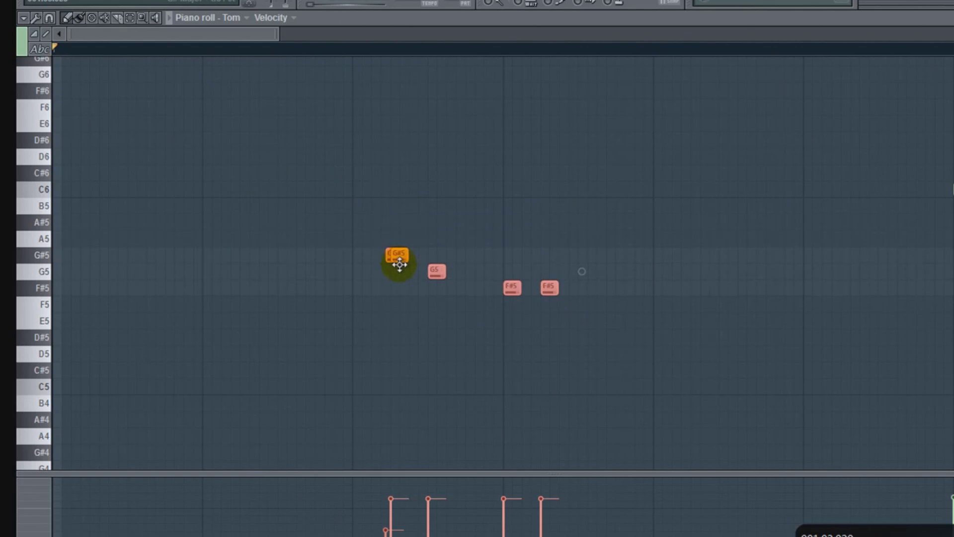
pyautogui.click(427, 318)
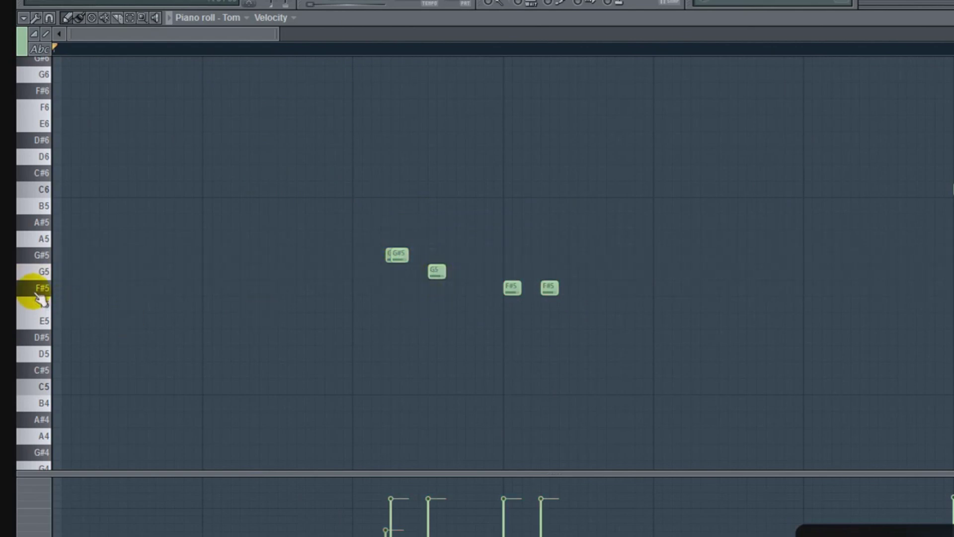
# Lower the G5 Tom hit to F#5 and undo the accidental extra note added below the third hit.
pyautogui.moveTo(437, 272); pyautogui.dragTo(437, 289)
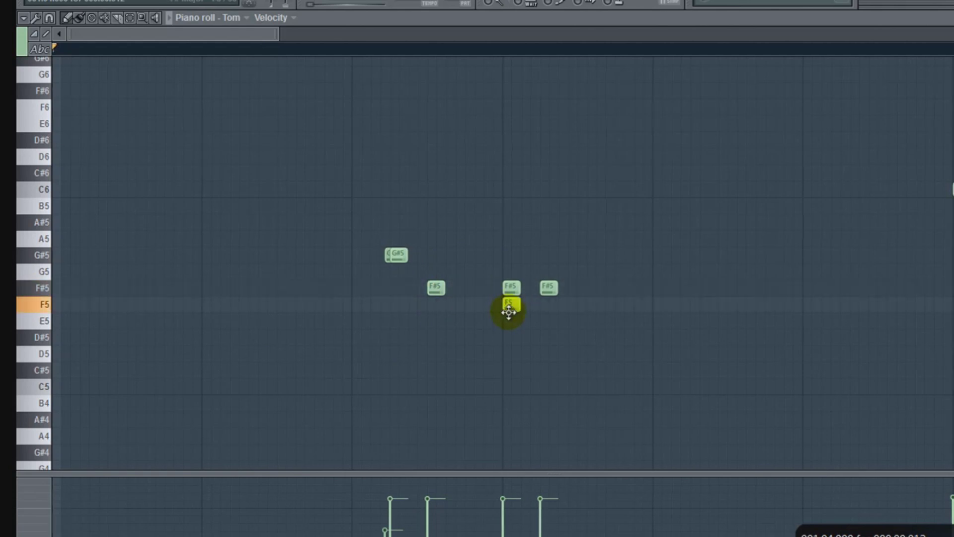
pyautogui.click(505, 326)
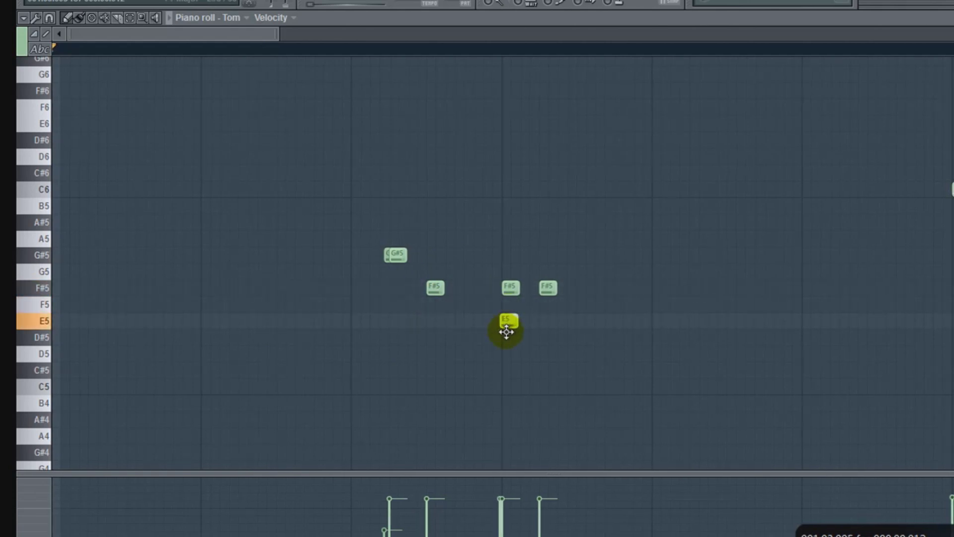
pyautogui.click(64, 1)
pyautogui.click(64, 6)
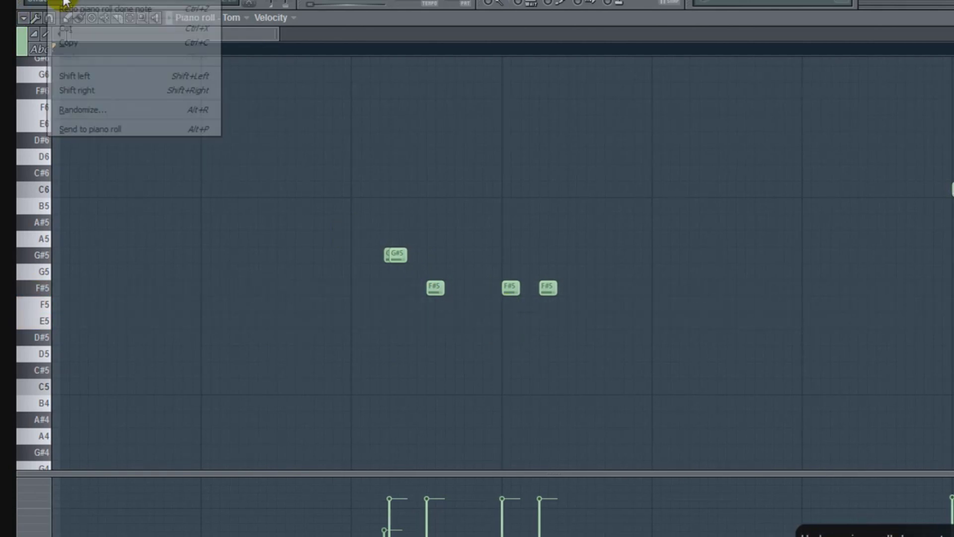
# Turn grid snapping back on, lower the fill's third main hit to F5, and delete the F#5 hit after it.
pyautogui.click(646, 19)
pyautogui.click(643, 9)
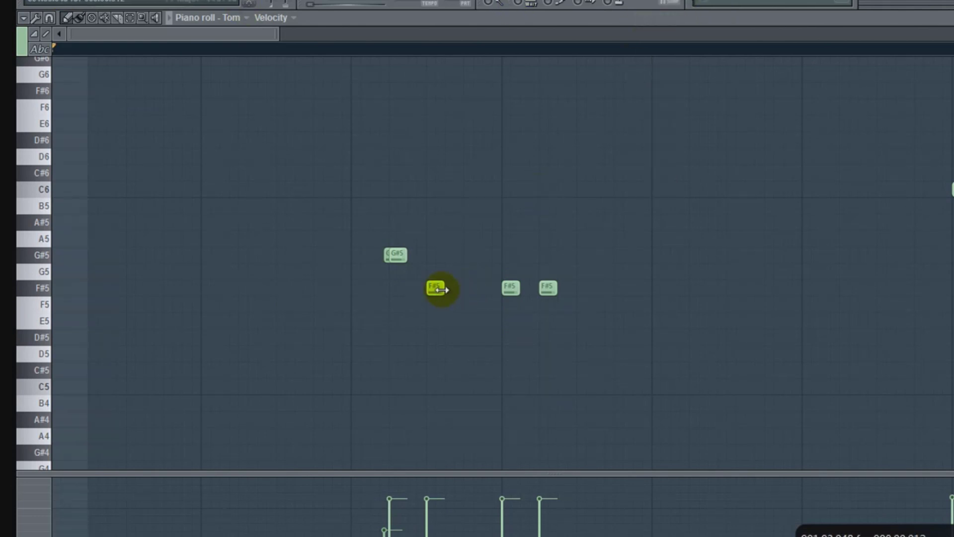
pyautogui.moveTo(510, 289); pyautogui.dragTo(508, 310)
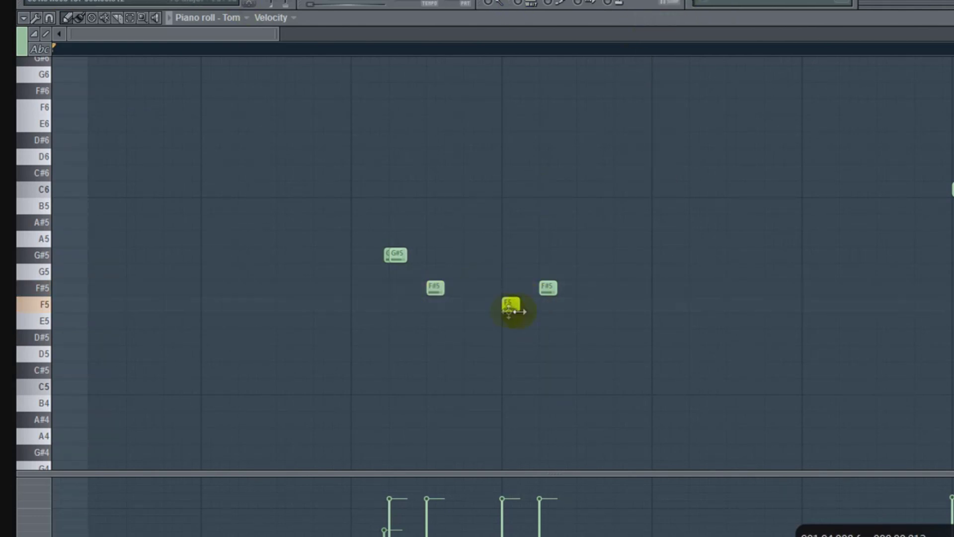
pyautogui.rightClick(555, 289)
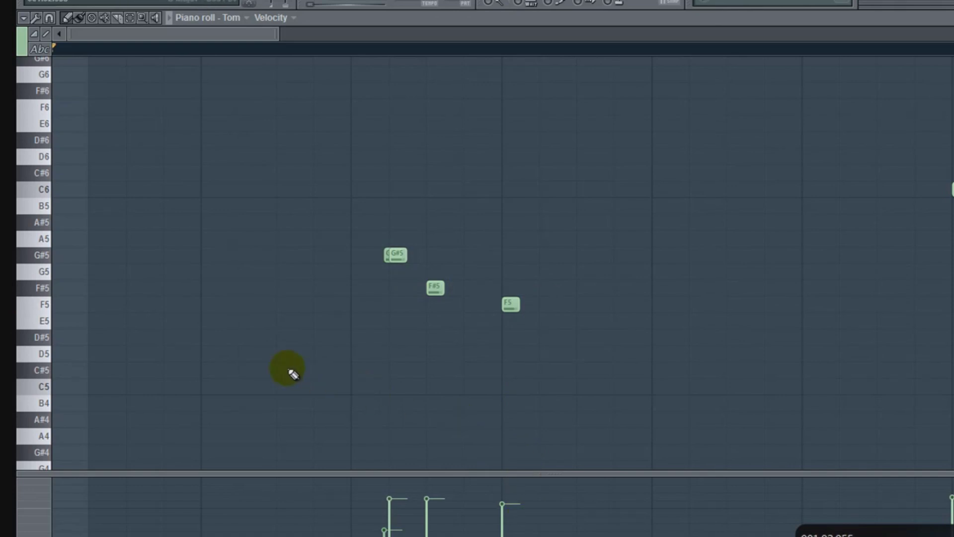
# Play the shortened Tom fill to hear its last note's pitch.
pyautogui.click(351, 4)
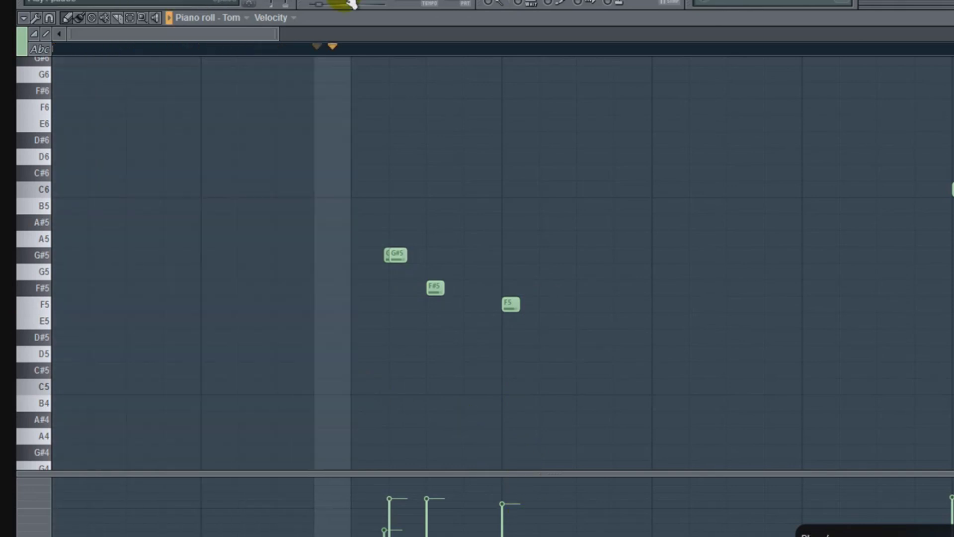
pyautogui.click(513, 309)
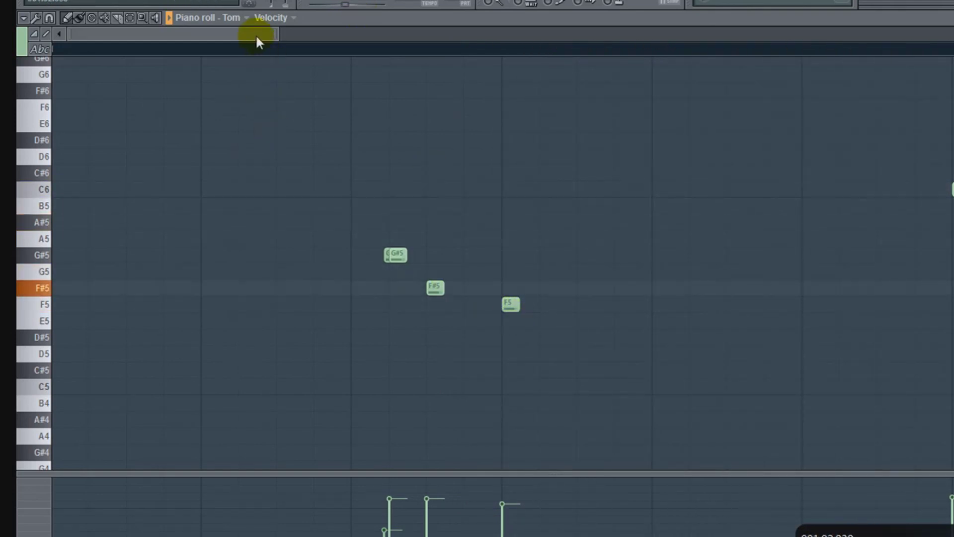
pyautogui.click(357, 10)
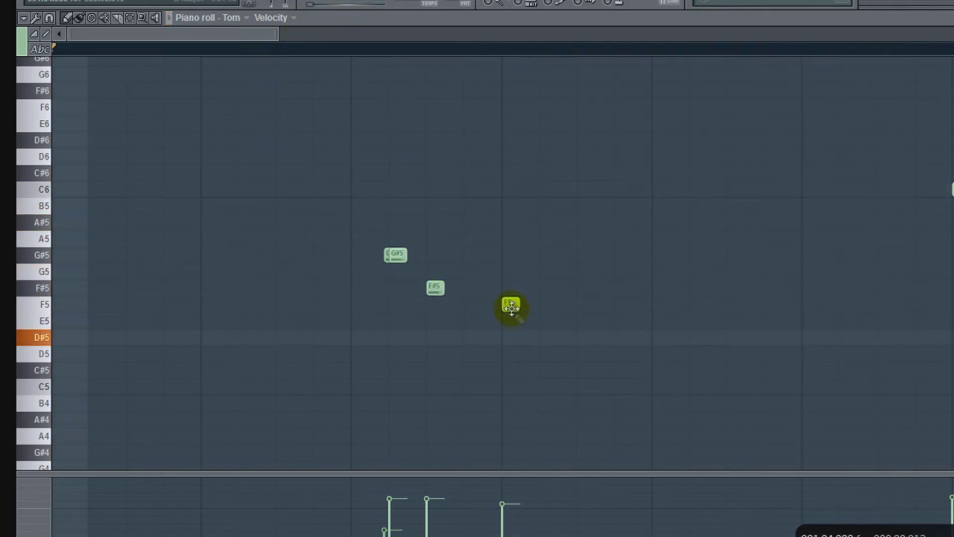
# Lower the fill's final hit to E5 and play the pattern through the longer descending roll.
pyautogui.moveTo(507, 322); pyautogui.dragTo(507, 322)
pyautogui.click(32, 321)
pyautogui.click(346, 3)
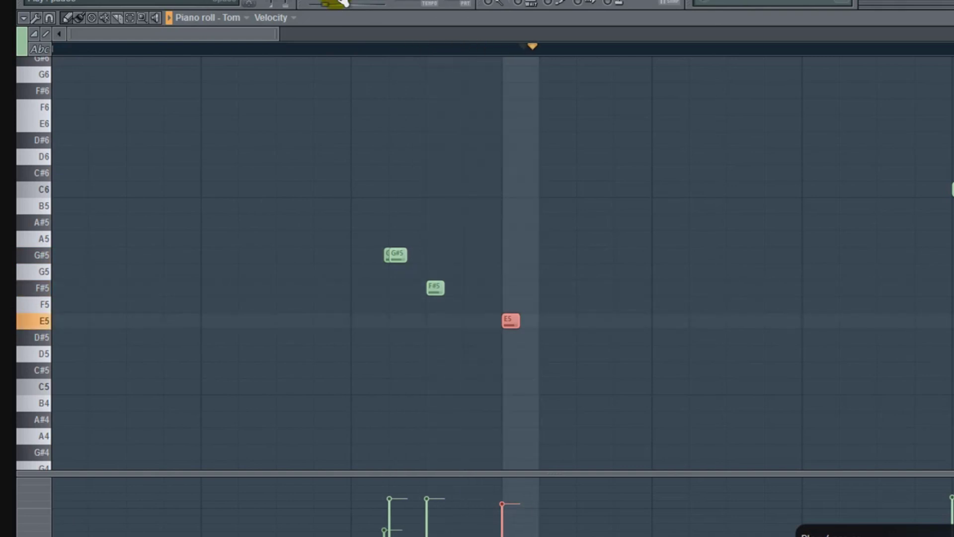
pyautogui.moveTo(269, 36); pyautogui.dragTo(363, 49)
pyautogui.moveTo(398, 57); pyautogui.dragTo(446, 57)
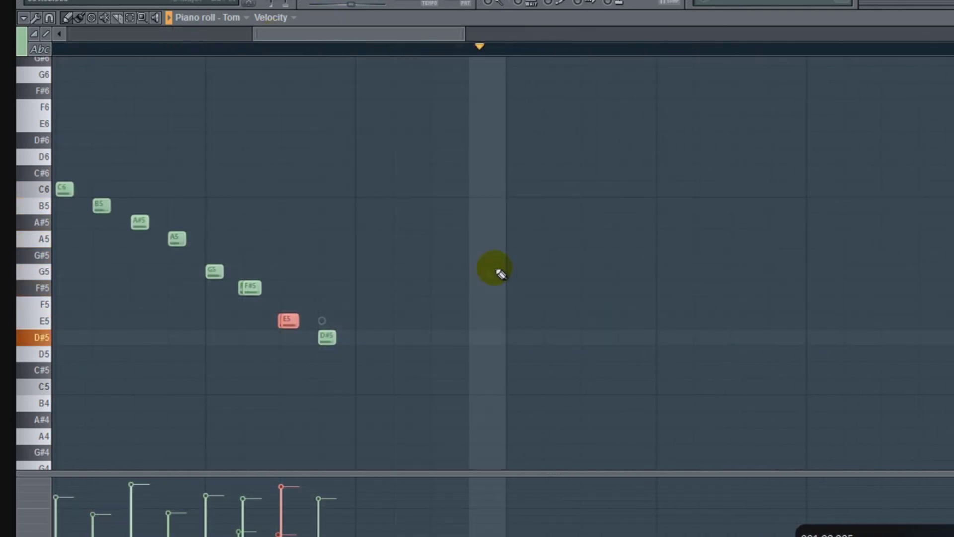
pyautogui.moveTo(437, 34); pyautogui.dragTo(544, 34)
pyautogui.click(443, 367)
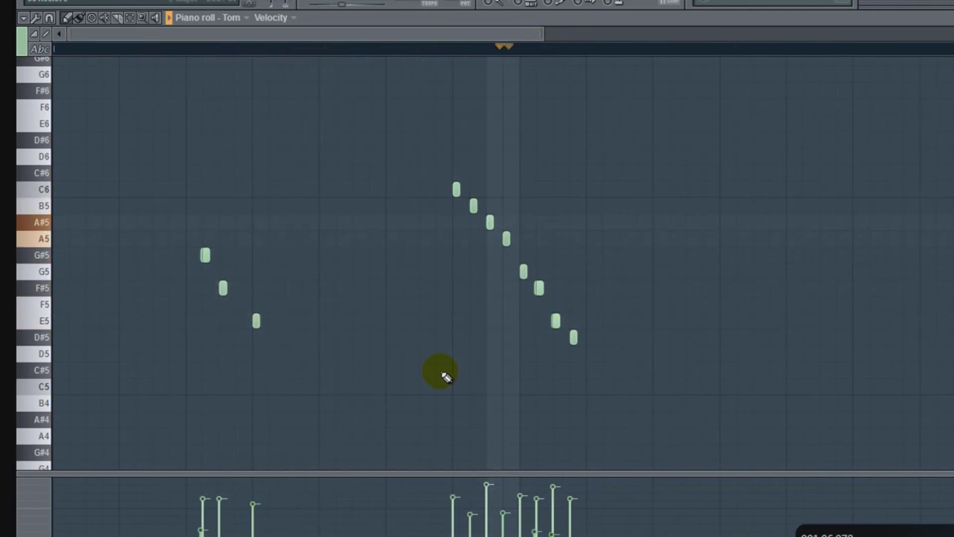
pyautogui.moveTo(406, 34); pyautogui.dragTo(516, 51)
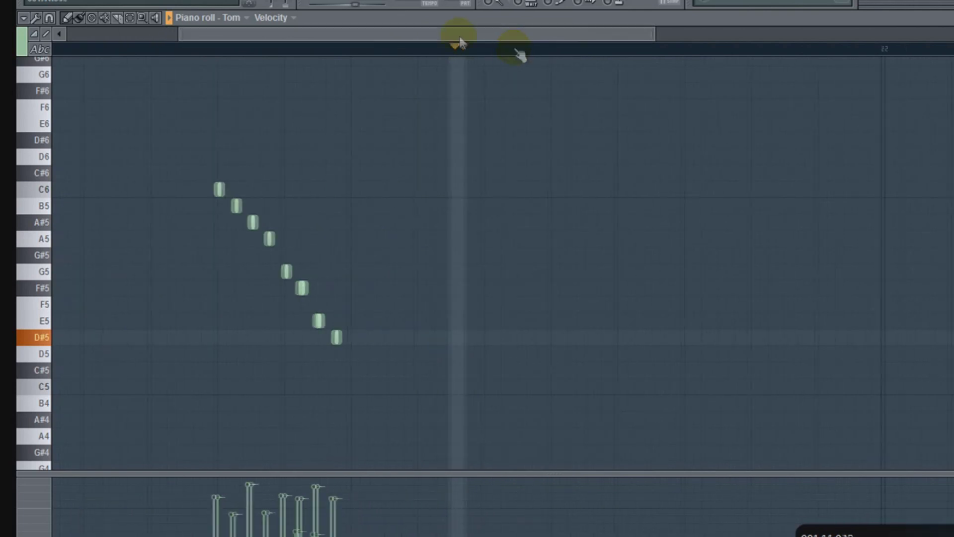
pyautogui.press('space')
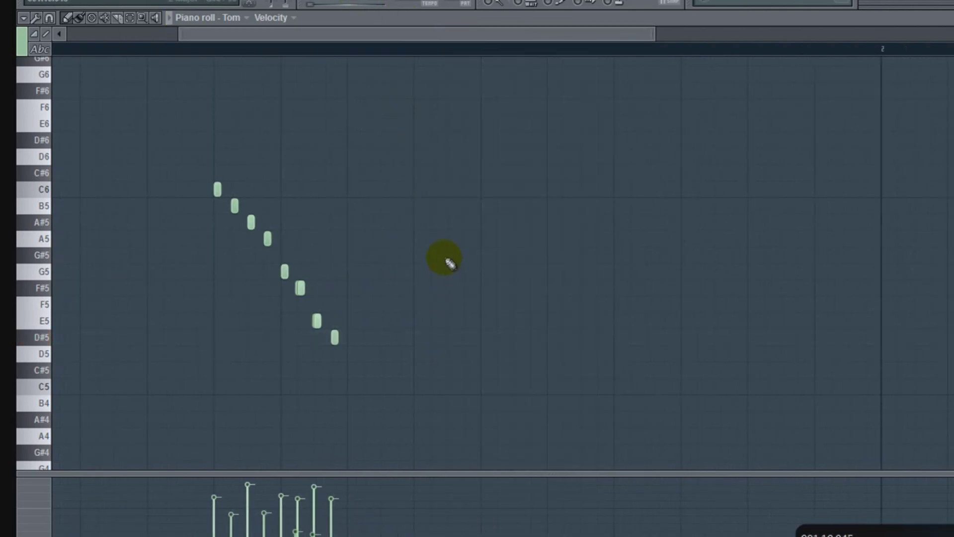
# Add a single Tom hit at G#5 after the descending roll, play the pattern, and lower that hit to G5.
pyautogui.click(448, 256)
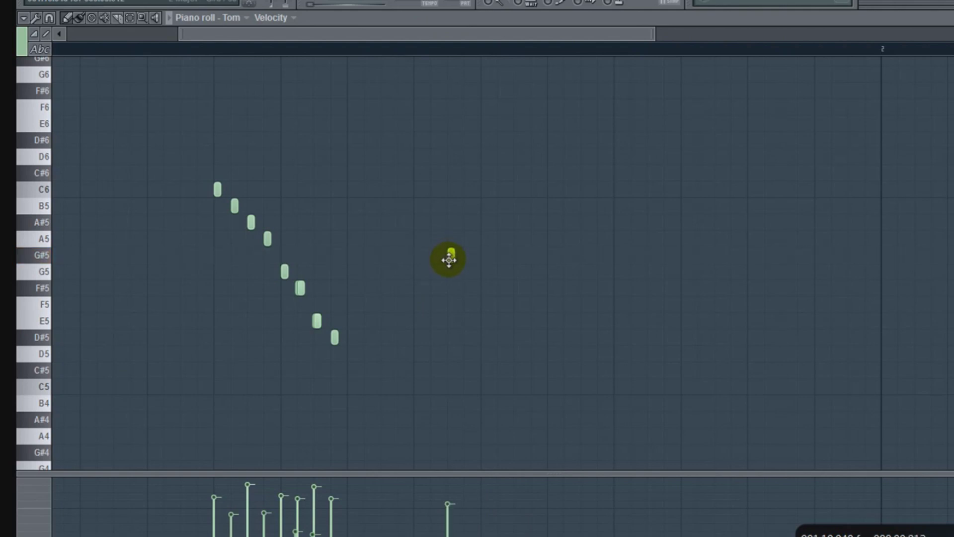
pyautogui.click(343, 4)
pyautogui.moveTo(448, 259); pyautogui.dragTo(449, 273)
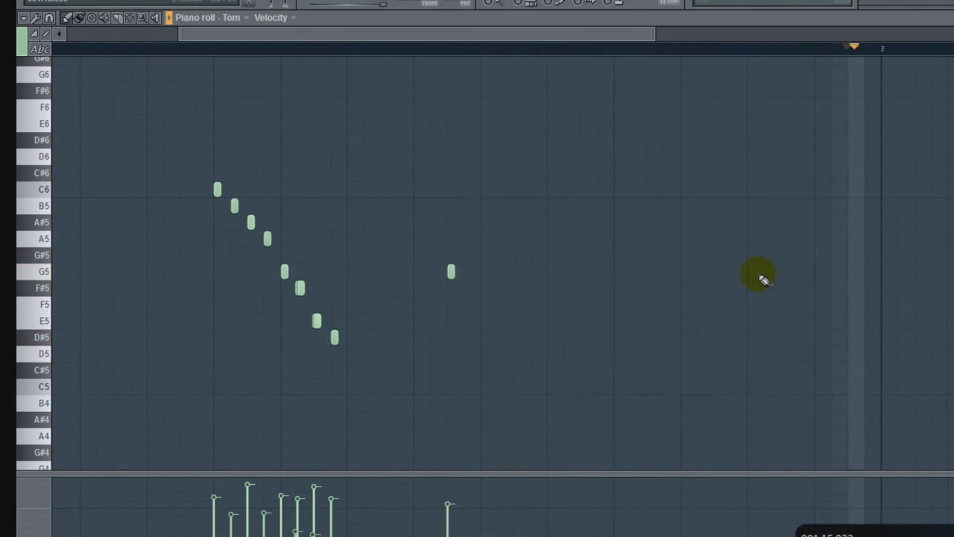
# Add another G5 Tom hit and a descending run of G5, F#5, F5 and E5 just before bar 2, and play the pattern.
pyautogui.moveTo(380, 34); pyautogui.dragTo(444, 36)
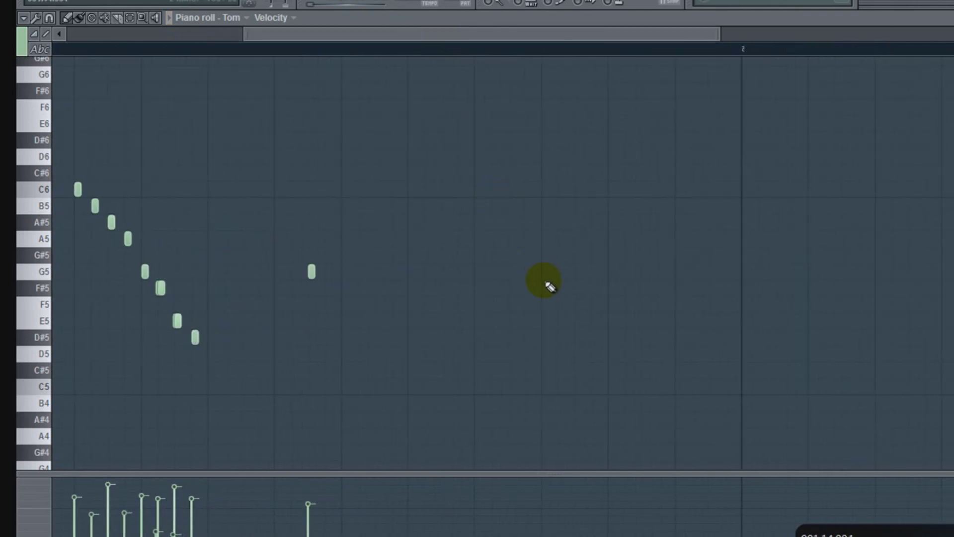
pyautogui.click(611, 271)
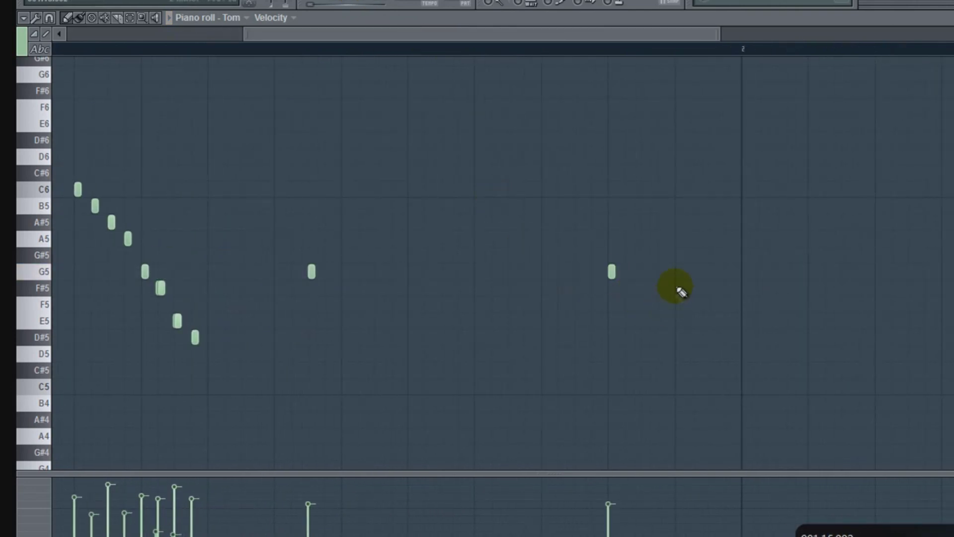
pyautogui.click(694, 289)
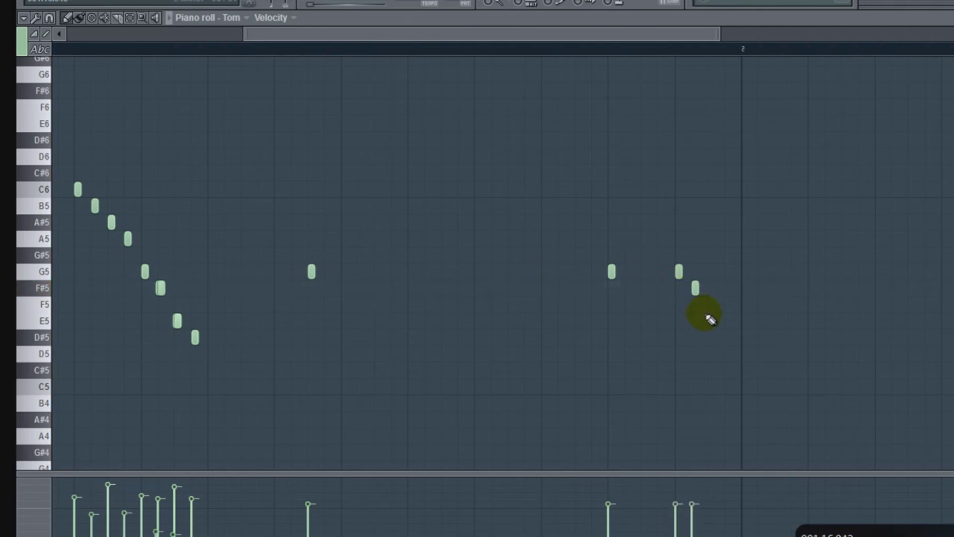
pyautogui.click(696, 288)
pyautogui.click(729, 322)
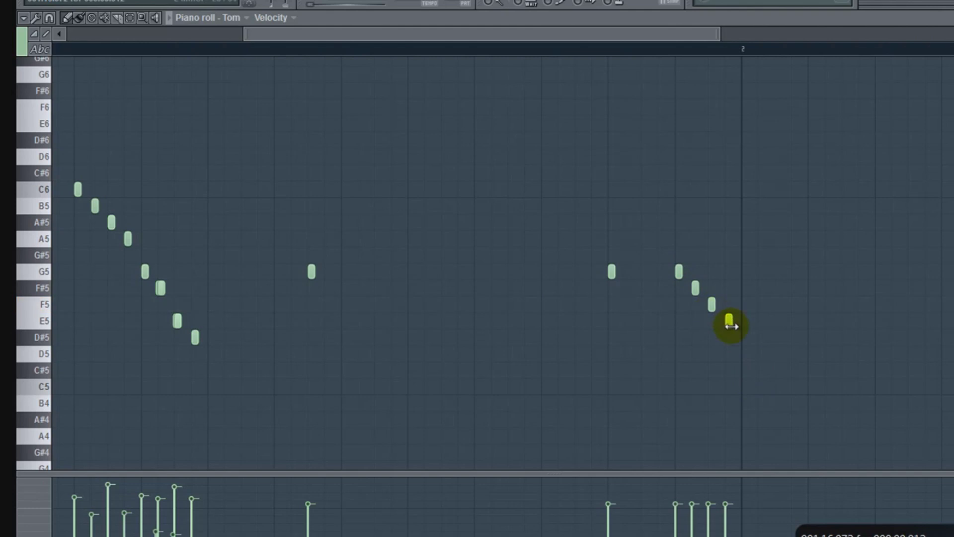
pyautogui.click(727, 322)
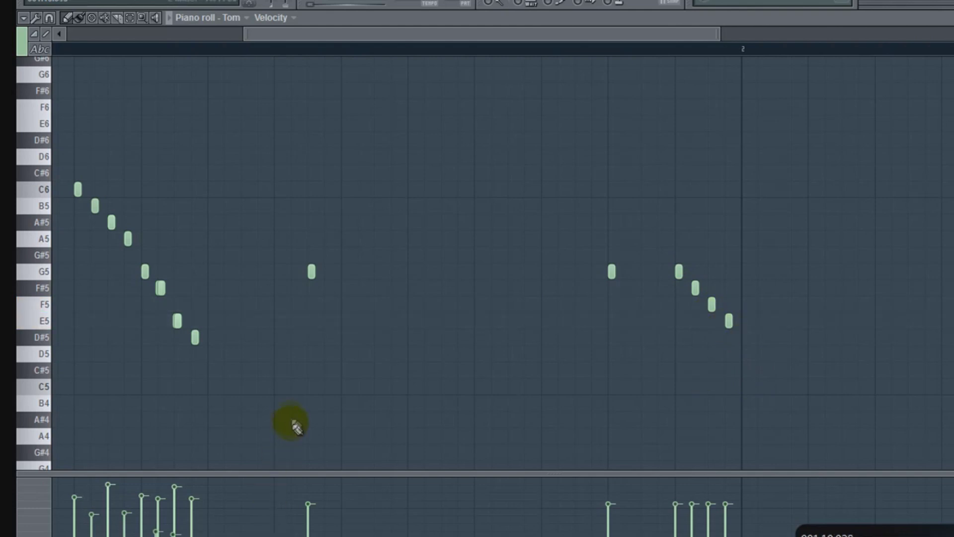
pyautogui.moveTo(338, 3); pyautogui.dragTo(314, 76)
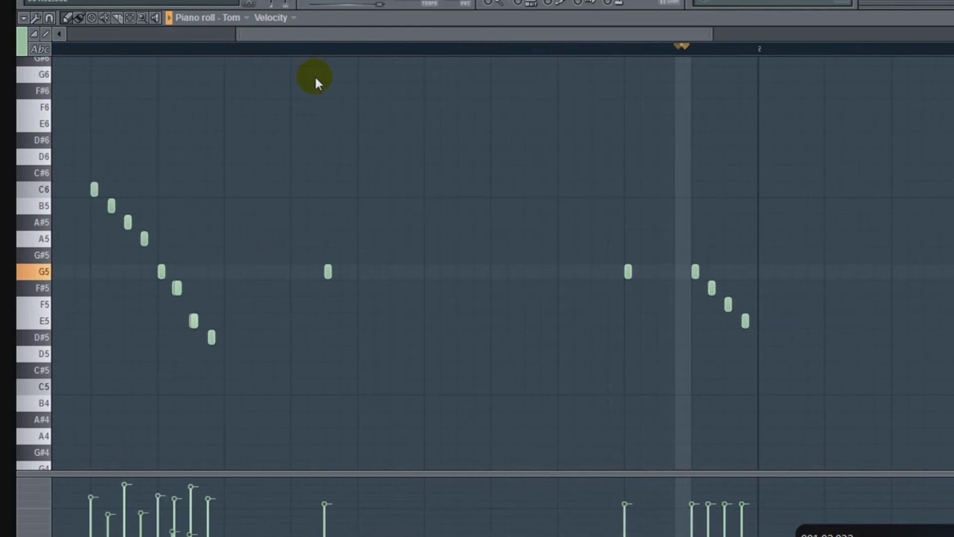
pyautogui.press('space')
# Raise the lone G5 hit before the closing run to A5, lower the run to descend from F5 to D5, and play the pattern.
pyautogui.moveTo(335, 30); pyautogui.dragTo(612, 86)
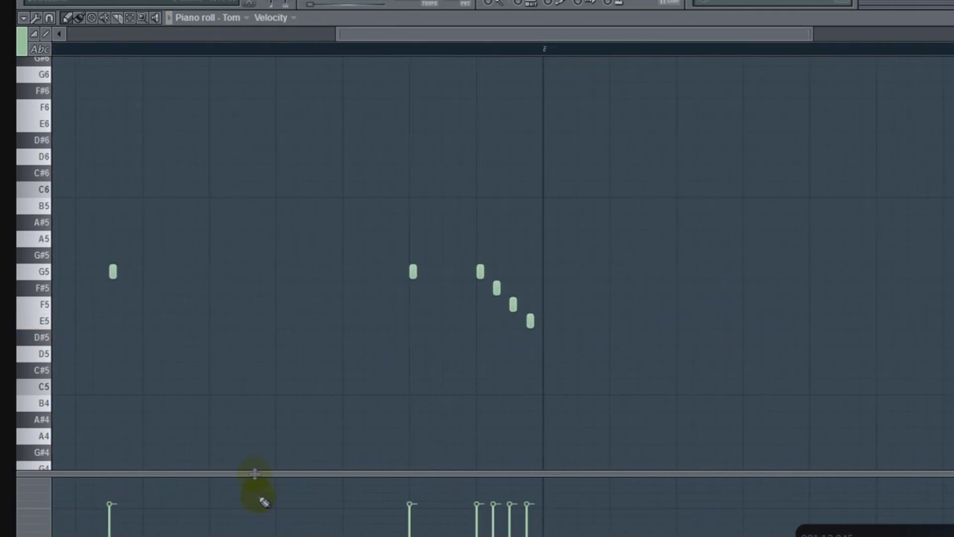
pyautogui.moveTo(414, 275)
pyautogui.mouseDown()
pyautogui.moveTo(425, 237)
pyautogui.moveTo(414, 241)
pyautogui.mouseUp()
pyautogui.moveTo(479, 274); pyautogui.dragTo(479, 306)
pyautogui.moveTo(497, 287); pyautogui.dragTo(528, 356)
pyautogui.moveTo(360, 34); pyautogui.dragTo(91, 34)
pyautogui.click(343, 4)
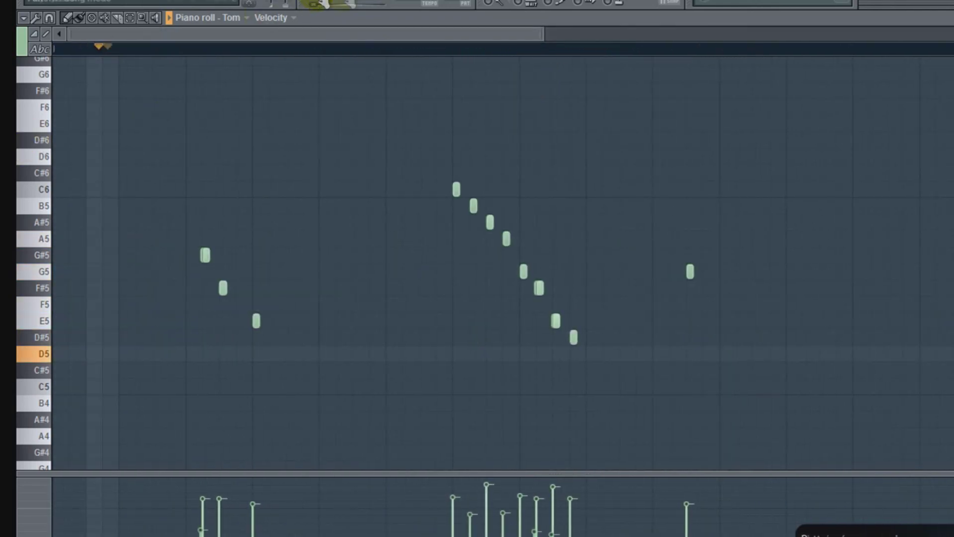
# Return to the step sequencer and add Ride hits on steps 25, 27, 29, 31, 33, 53, 57 and 61 during playback.
pyautogui.press('F7')
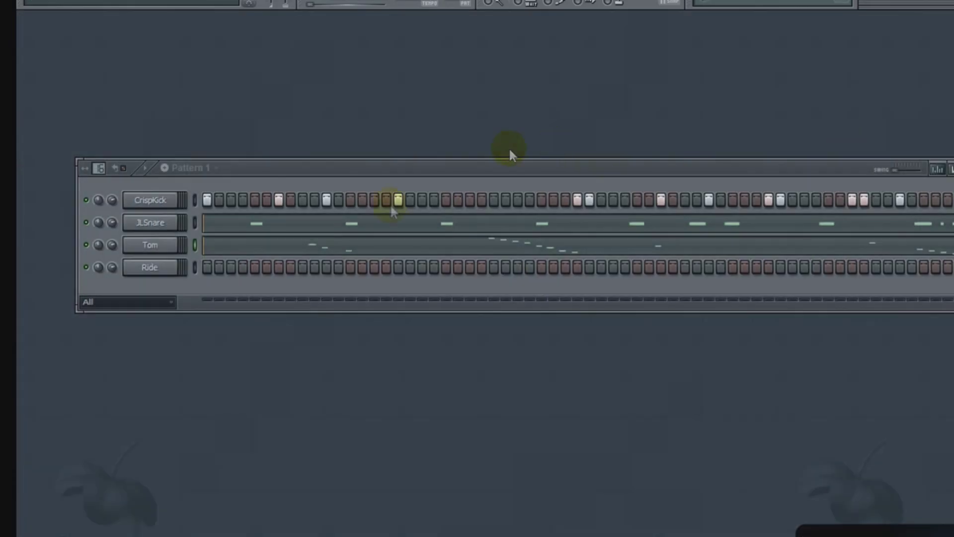
pyautogui.click(347, 4)
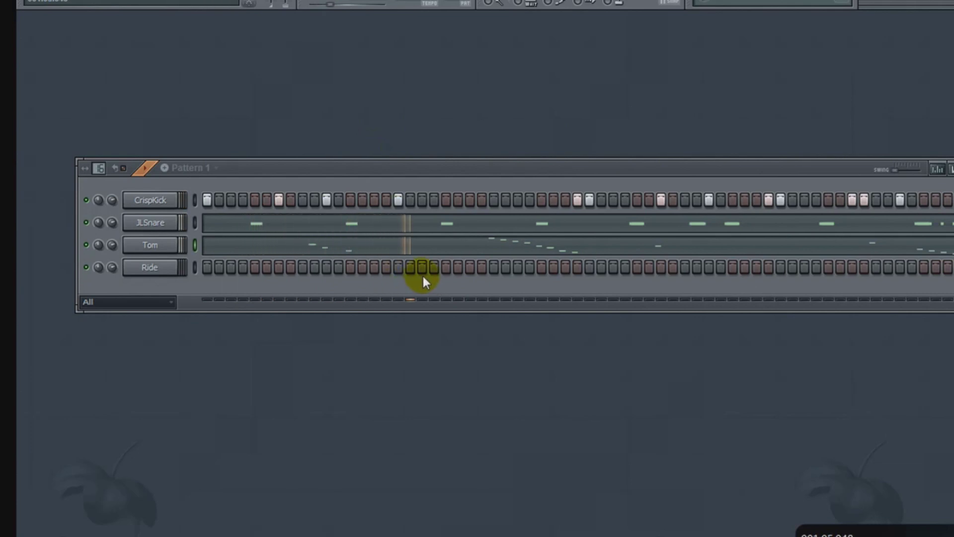
pyautogui.click(495, 268)
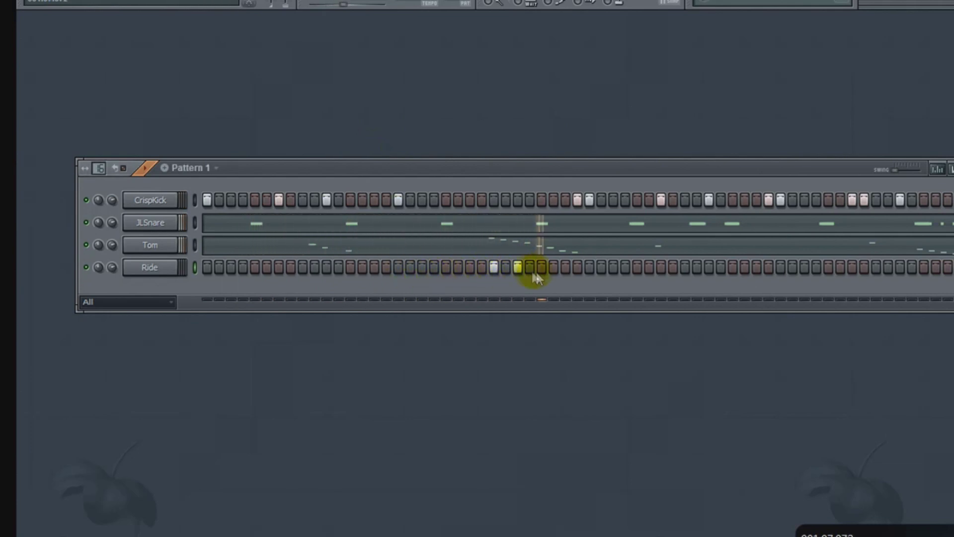
pyautogui.click(590, 267)
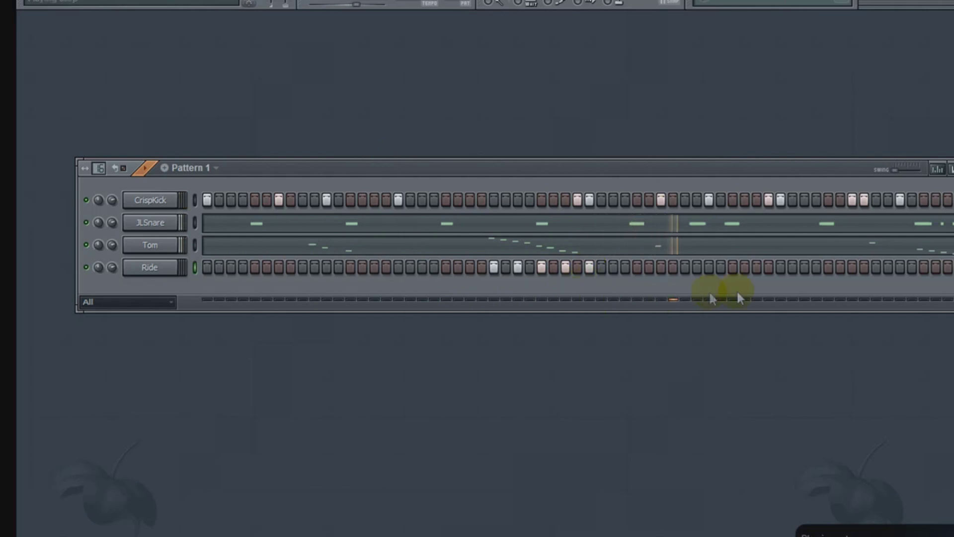
pyautogui.click(827, 269)
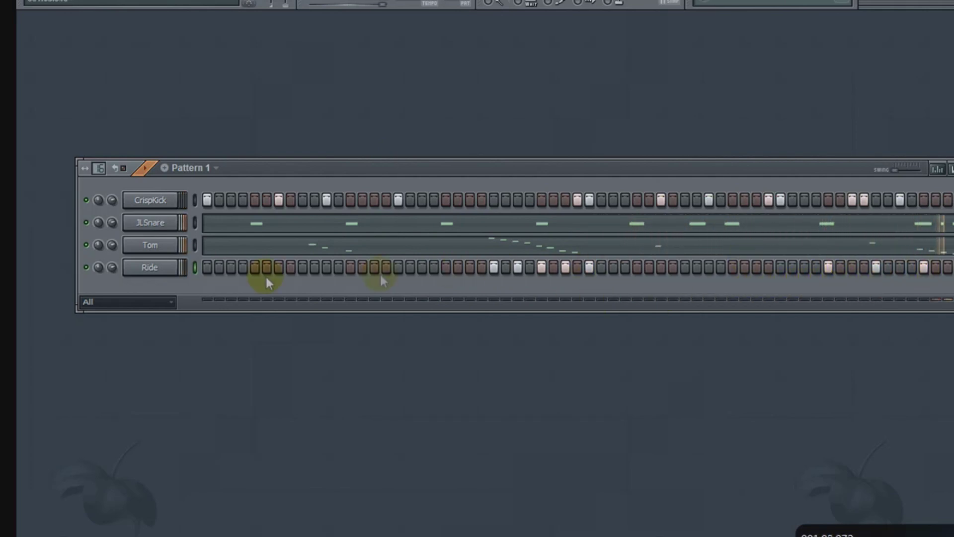
pyautogui.rightClick(168, 264)
pyautogui.click(227, 335)
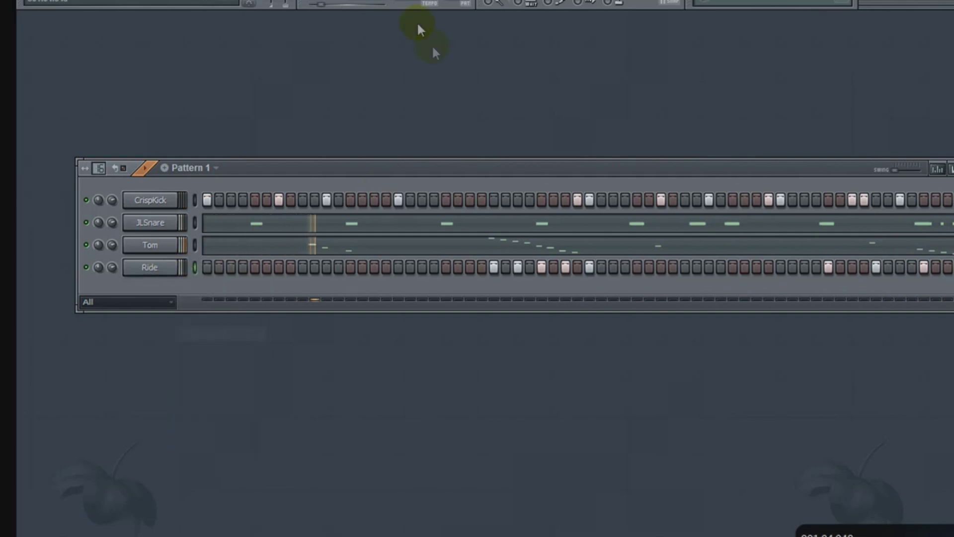
# Add Ride hits on steps 17 and 21 and lower the Ride channel's volume.
pyautogui.click(446, 270)
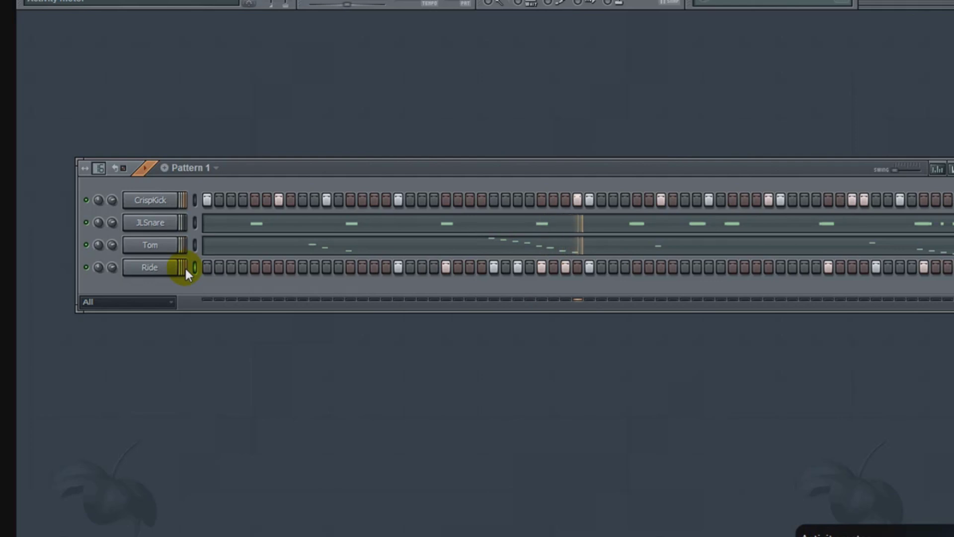
pyautogui.moveTo(117, 264)
pyautogui.mouseDown()
pyautogui.moveTo(116, 279)
pyautogui.moveTo(119, 266)
pyautogui.mouseUp()
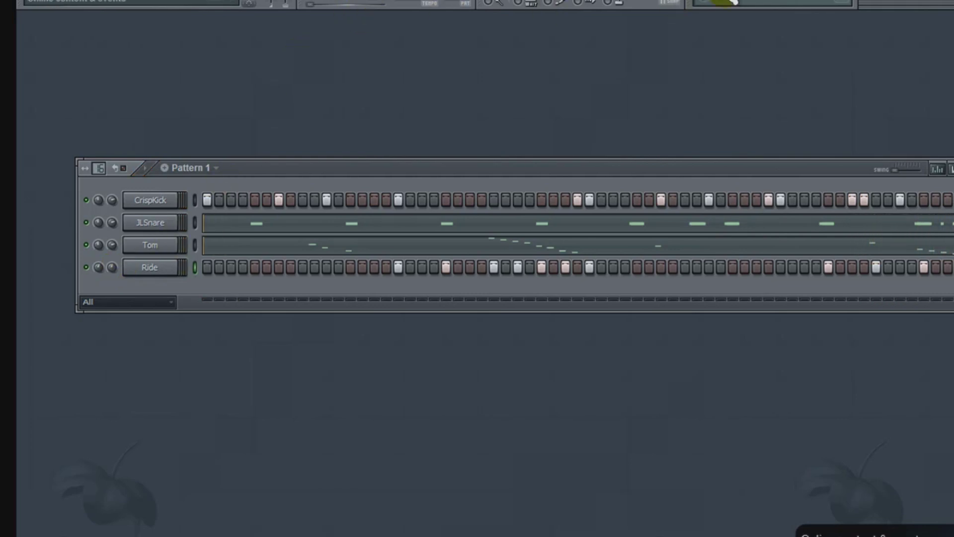
# Load the TRAPCrash sample from the JLKit folder as a new channel below Ride.
pyautogui.hotkey('alt', 'F8')
pyautogui.click(215, 18)
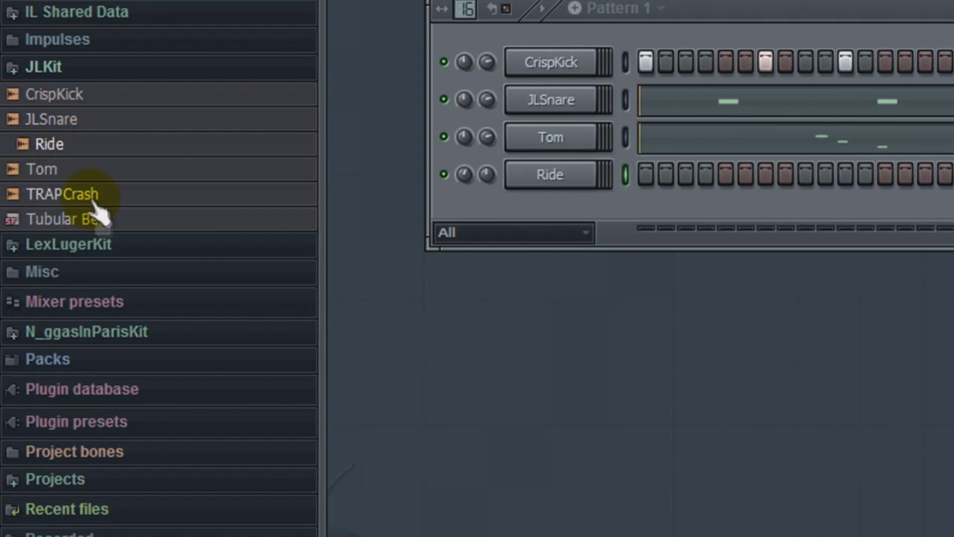
pyautogui.moveTo(92, 194); pyautogui.dragTo(169, 210)
pyautogui.moveTo(408, 207); pyautogui.dragTo(413, 208)
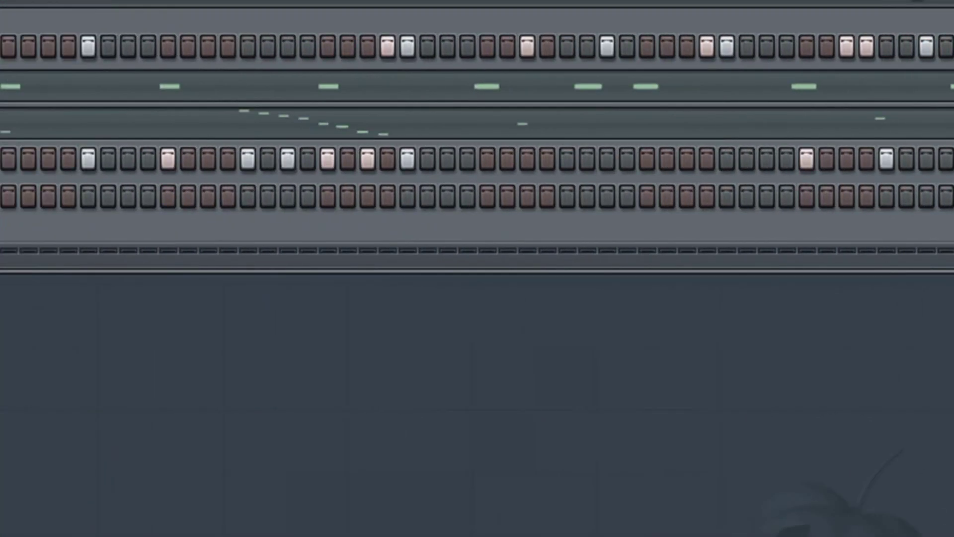
# Add TRAPCrash hits on steps 1, 7, 13, 17, 33, 39 and 43, listening to the pattern while placing them.
pyautogui.click(435, 208)
pyautogui.click(347, 204)
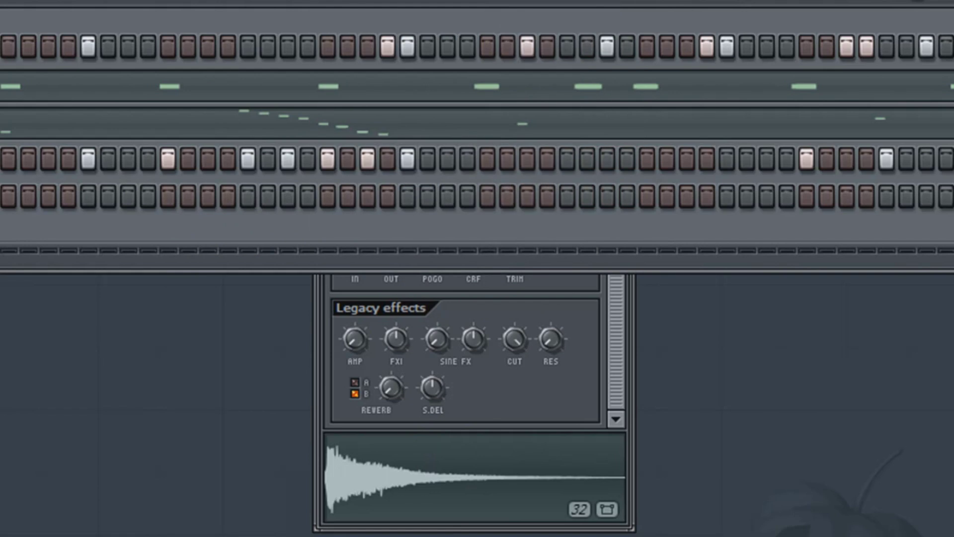
pyautogui.click(88, 196)
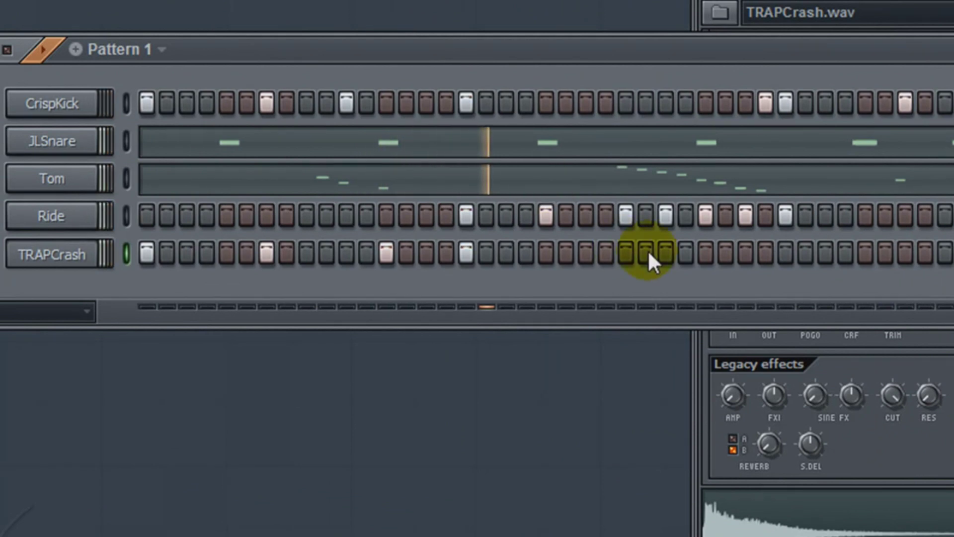
pyautogui.click(785, 254)
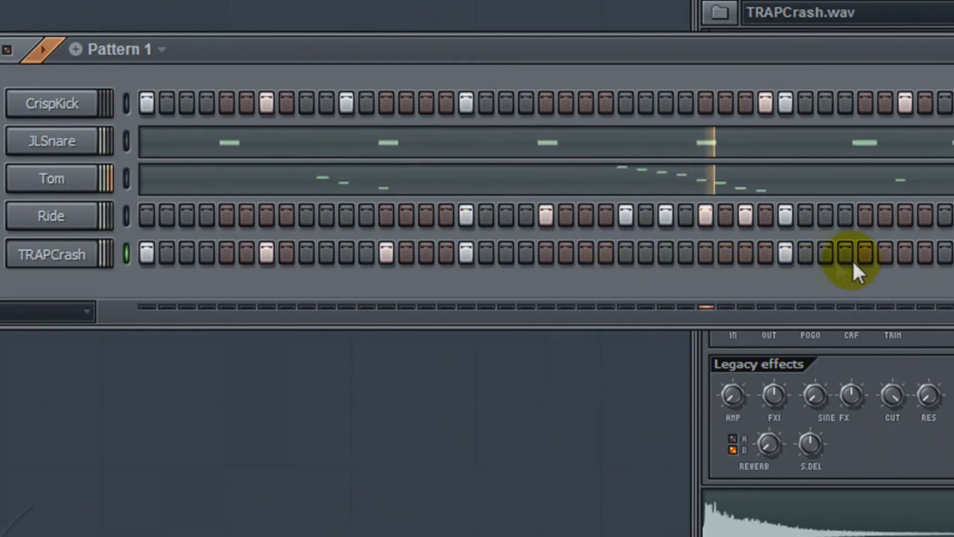
pyautogui.click(905, 253)
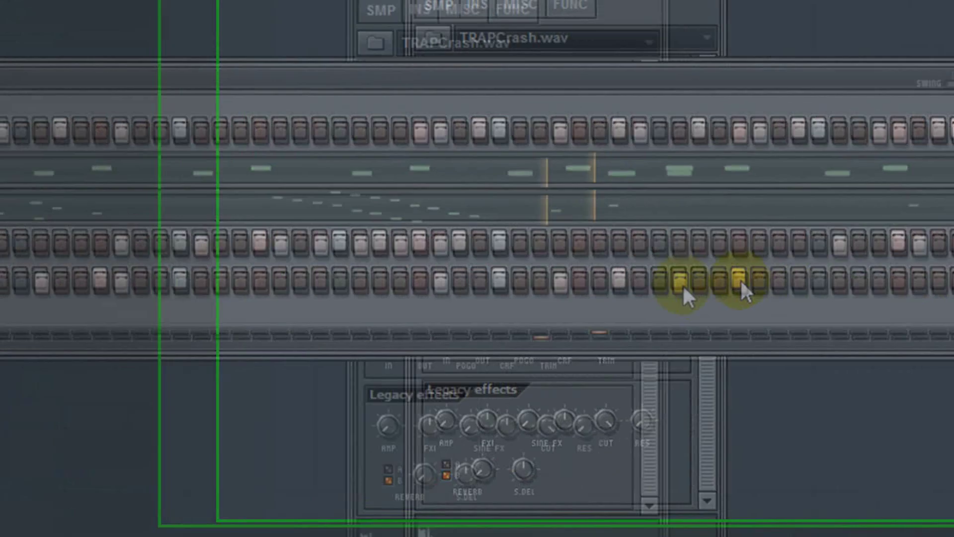
pyautogui.click(517, 297)
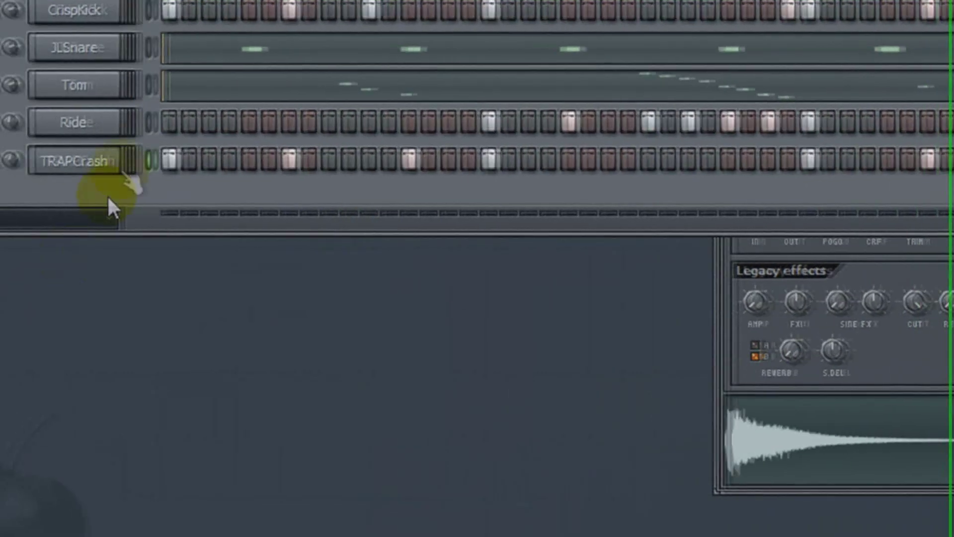
# Send the TRAPCrash hits to the piano roll and vary their velocities, lowering the second, fourth and sixth notes and raising the fifth and seventh.
pyautogui.rightClick(149, 156)
pyautogui.click(149, 156)
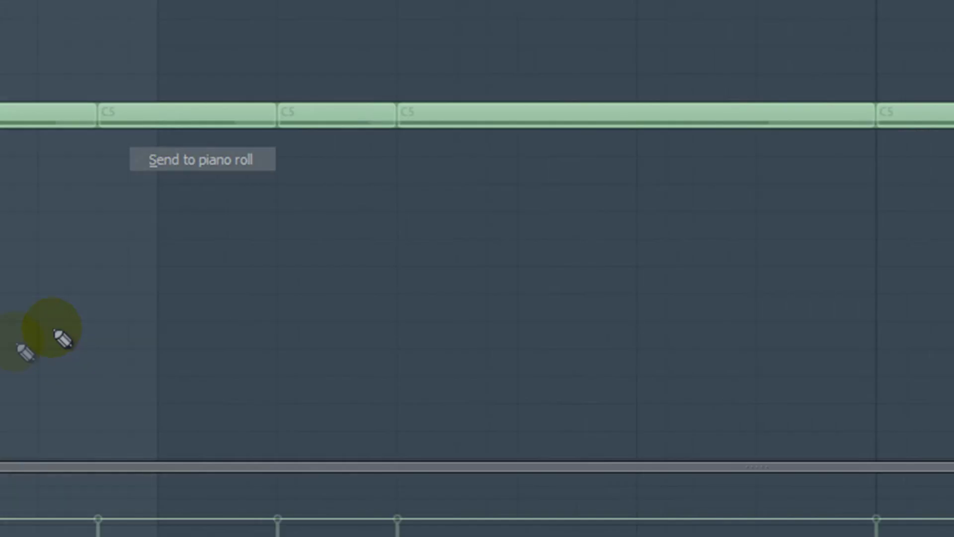
pyautogui.click(153, 479)
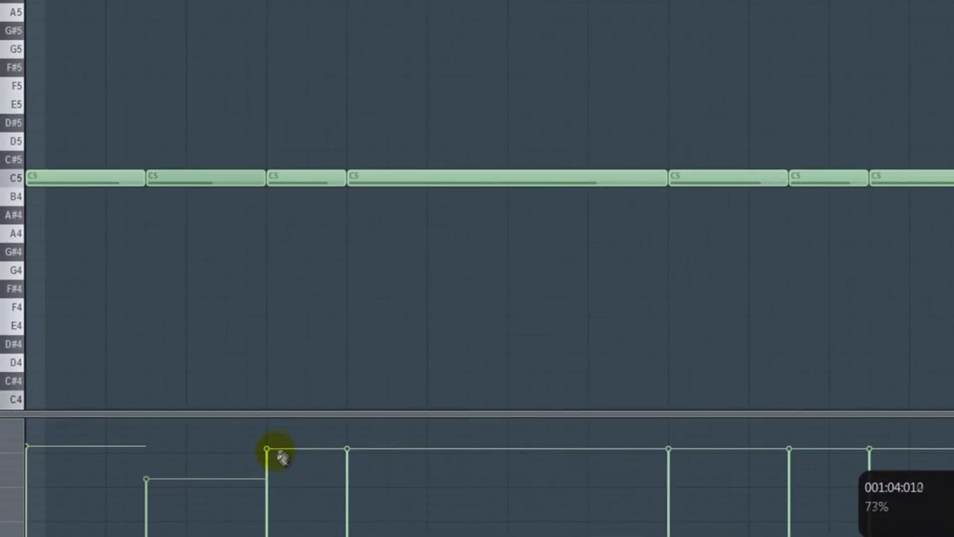
pyautogui.click(345, 463)
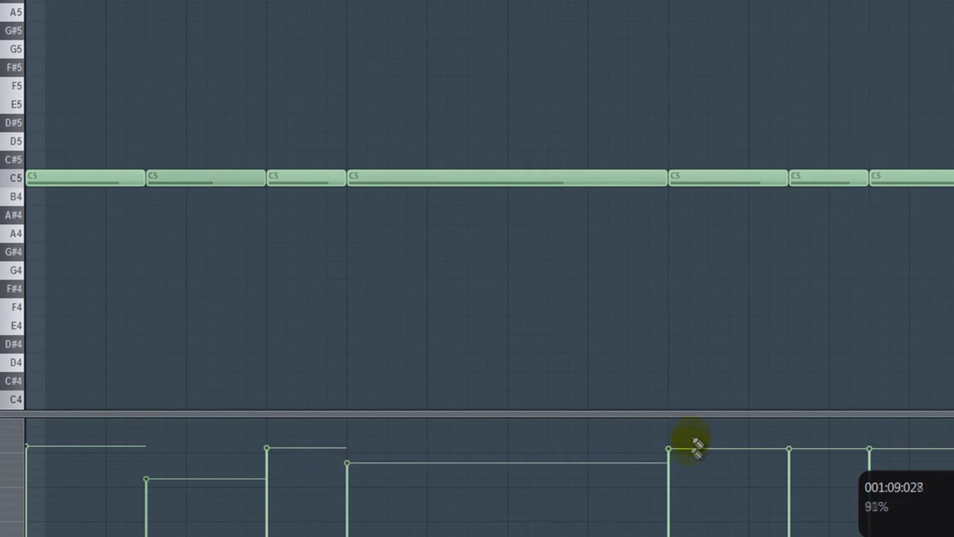
pyautogui.moveTo(806, 462); pyautogui.dragTo(867, 423)
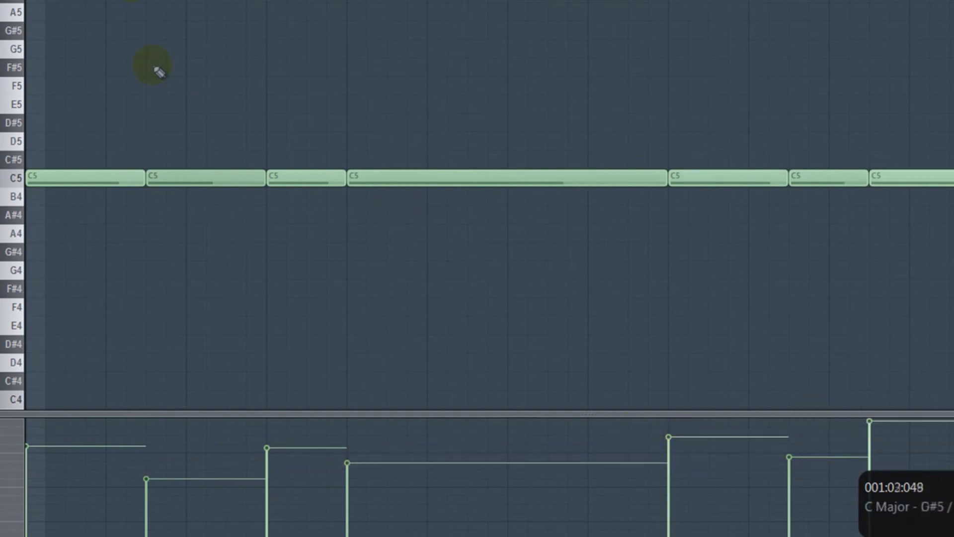
pyautogui.scroll(-2, 477, 248)
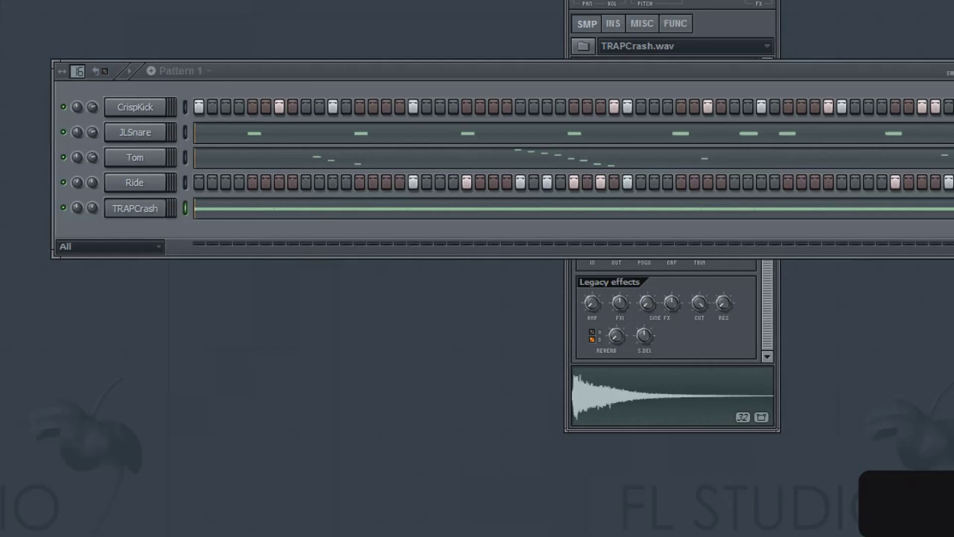
pyautogui.press('Escape')
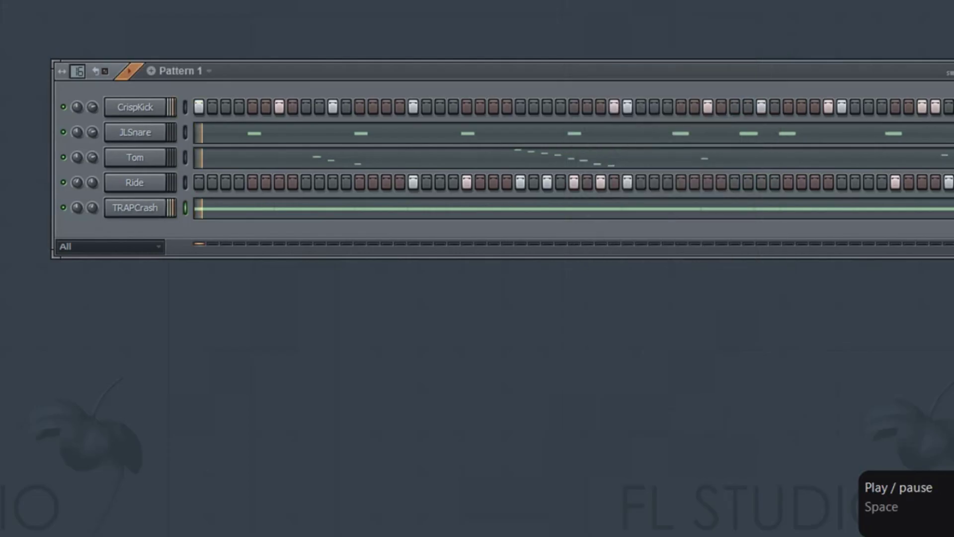
# Even out the TRAPCrash velocities by raising the second, fourth and sixth notes and lowering the seventh, and play the pattern.
pyautogui.click(330, 206)
pyautogui.moveTo(185, 458); pyautogui.dragTo(460, 462)
pyautogui.moveTo(736, 464)
pyautogui.mouseDown()
pyautogui.moveTo(811, 447)
pyautogui.moveTo(887, 457)
pyautogui.mouseUp()
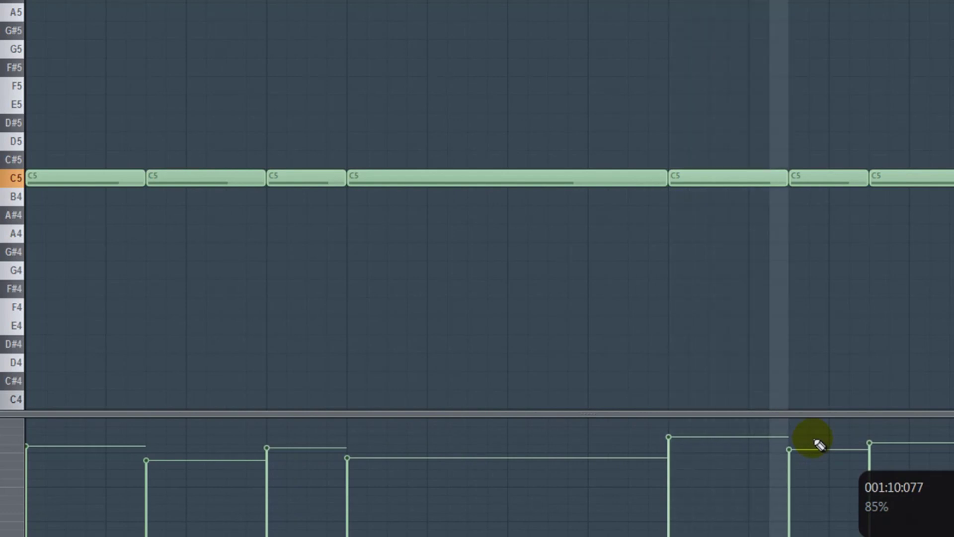
pyautogui.press('Escape')
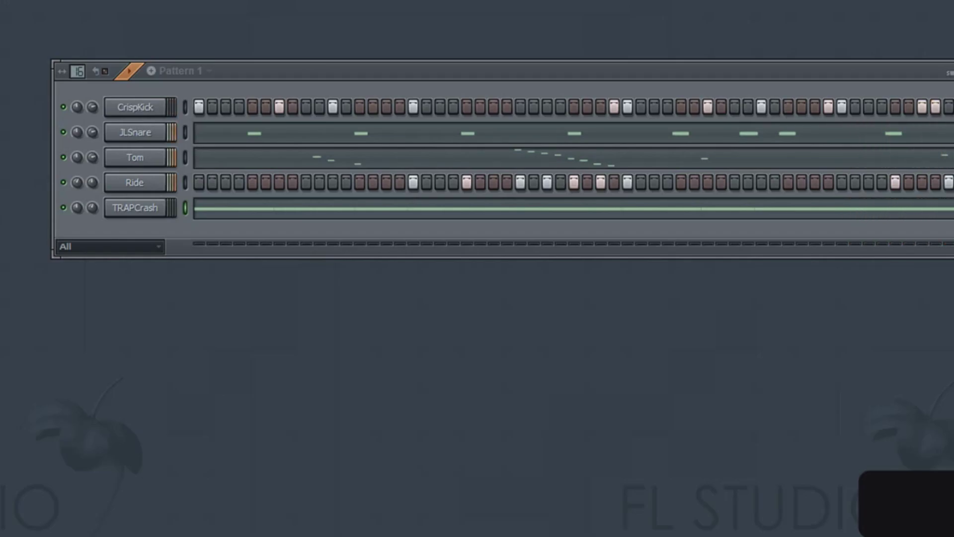
pyautogui.press('space')
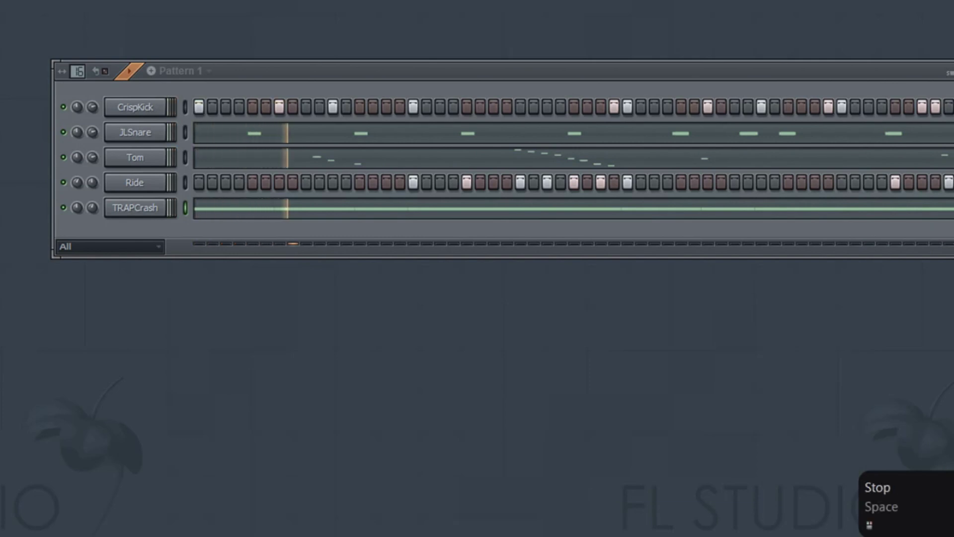